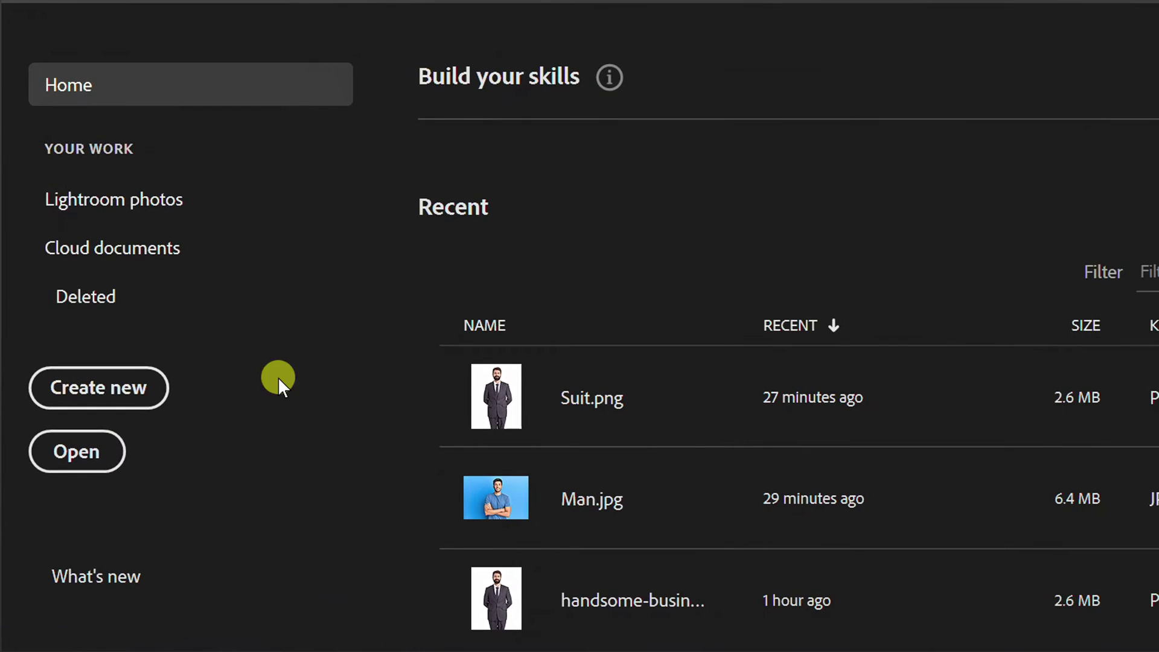
Open the Man image file.
click(95, 463)
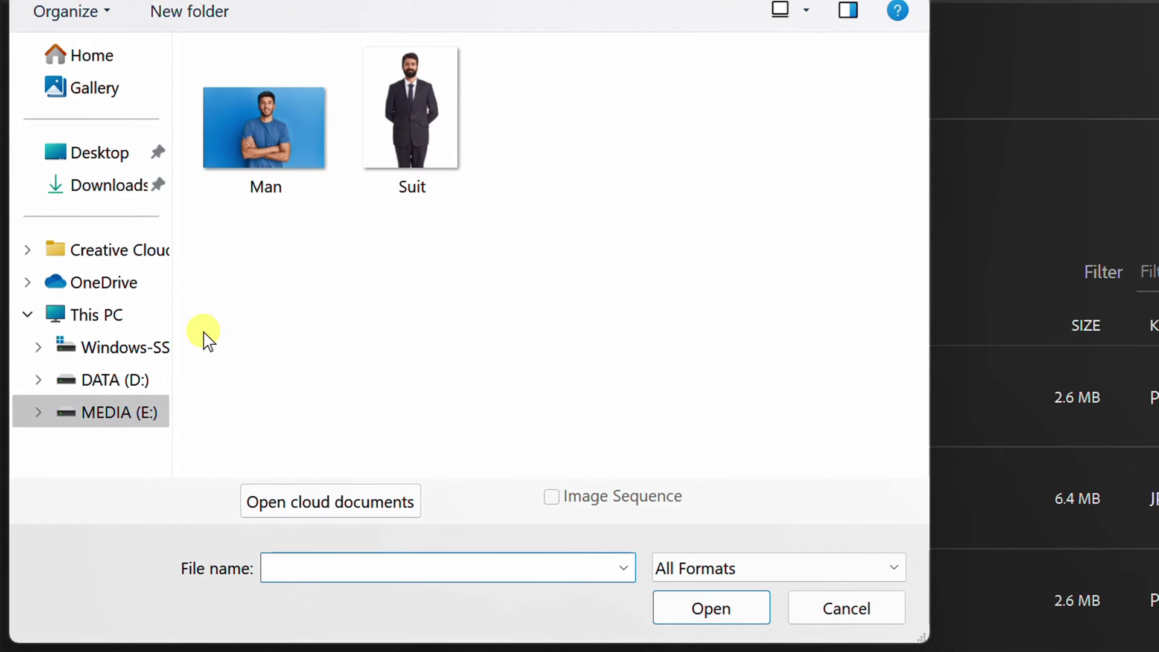
click(269, 147)
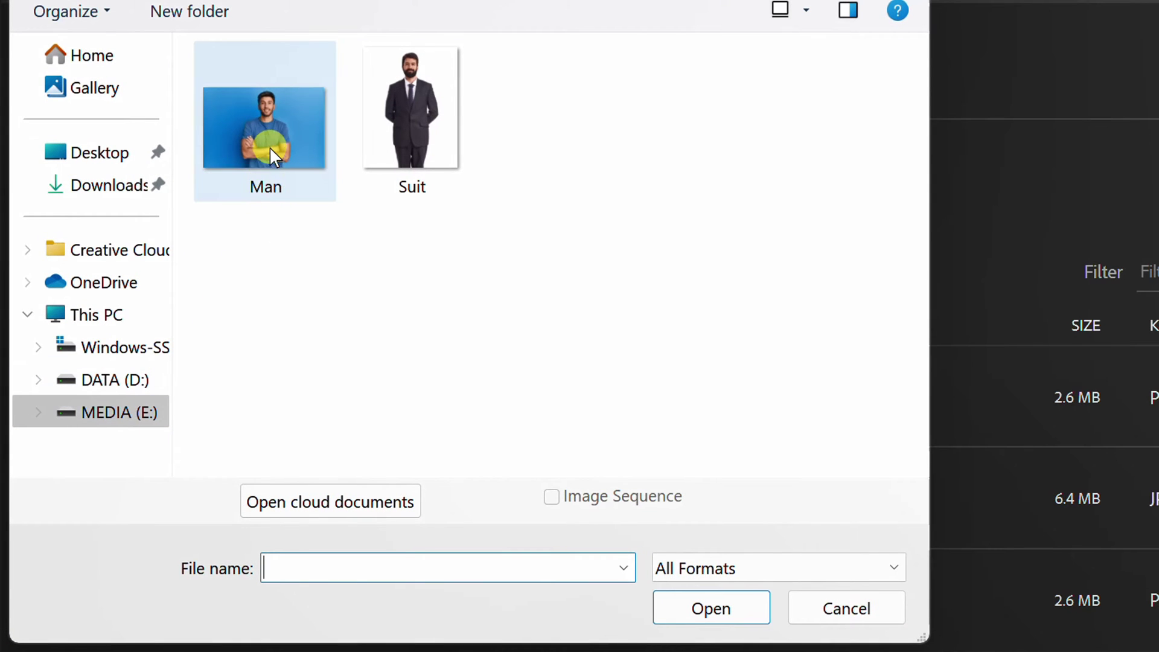
click(718, 611)
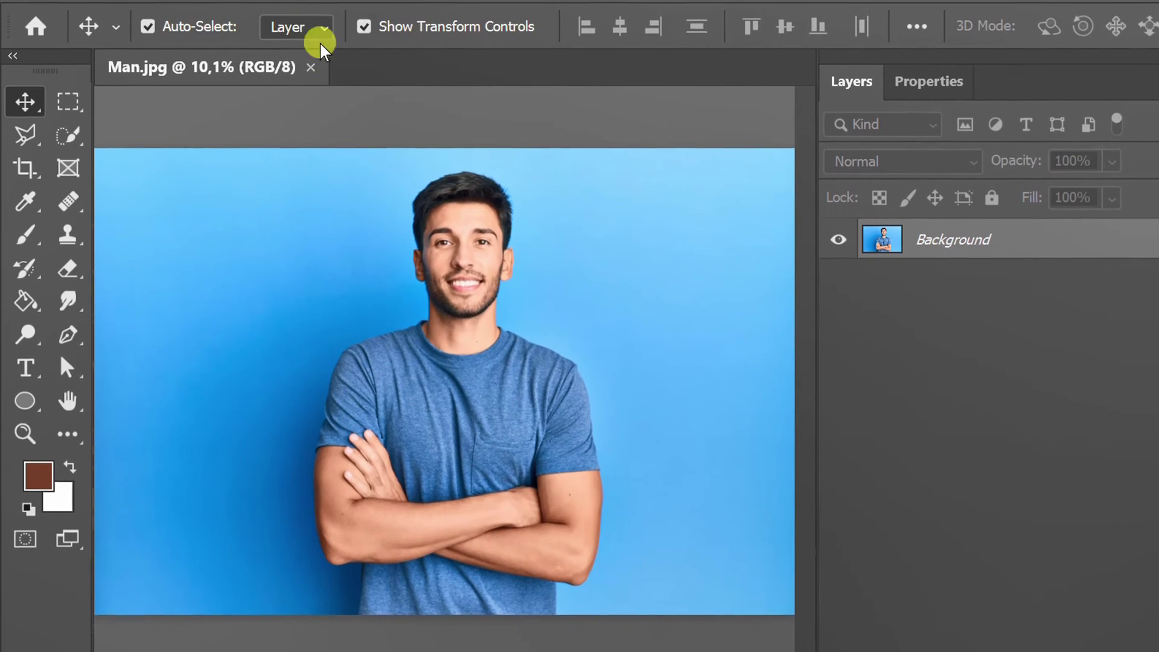
Enter Select and Mask and isolate the man from the blue background with Select Subject.
click(300, 15)
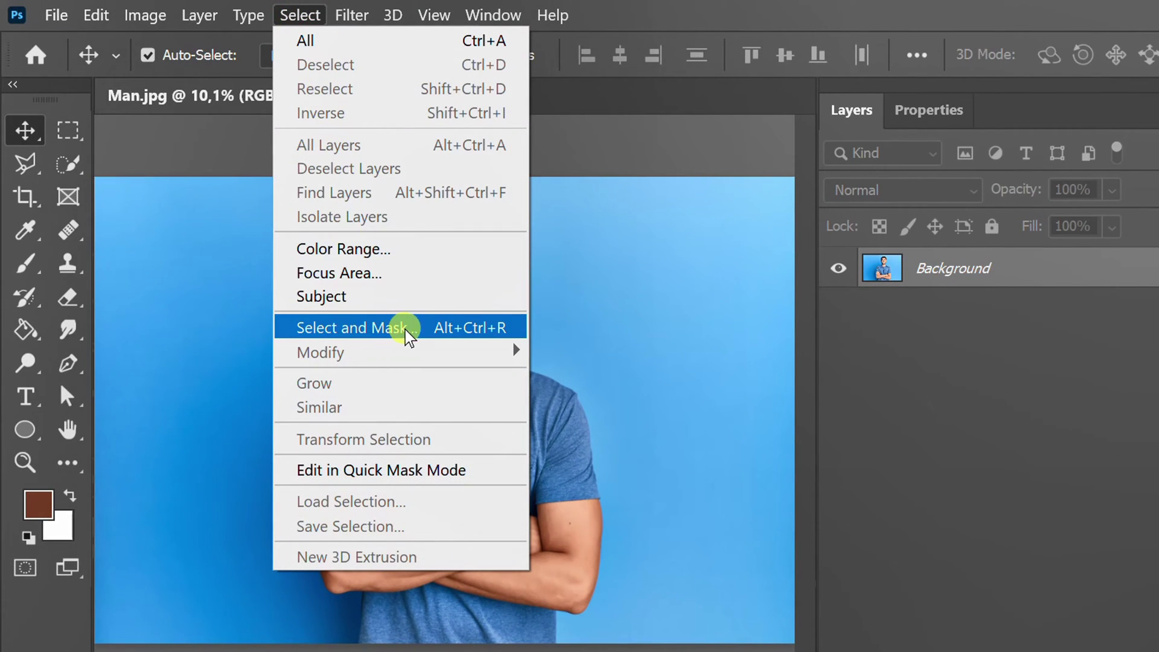
click(406, 328)
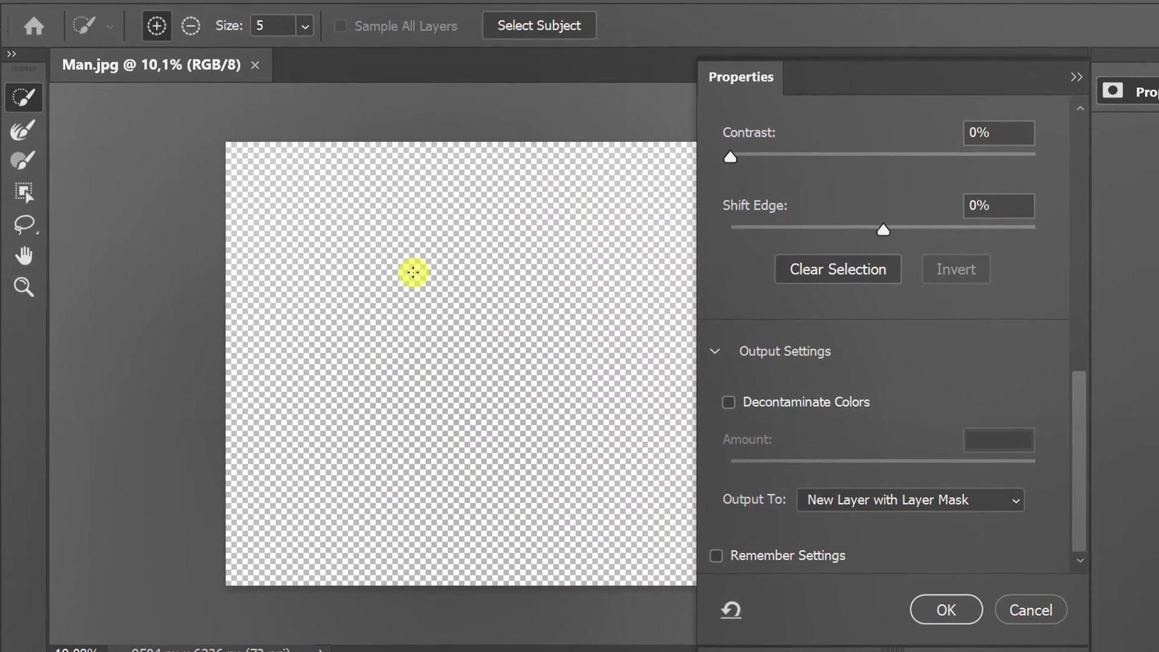
click(527, 27)
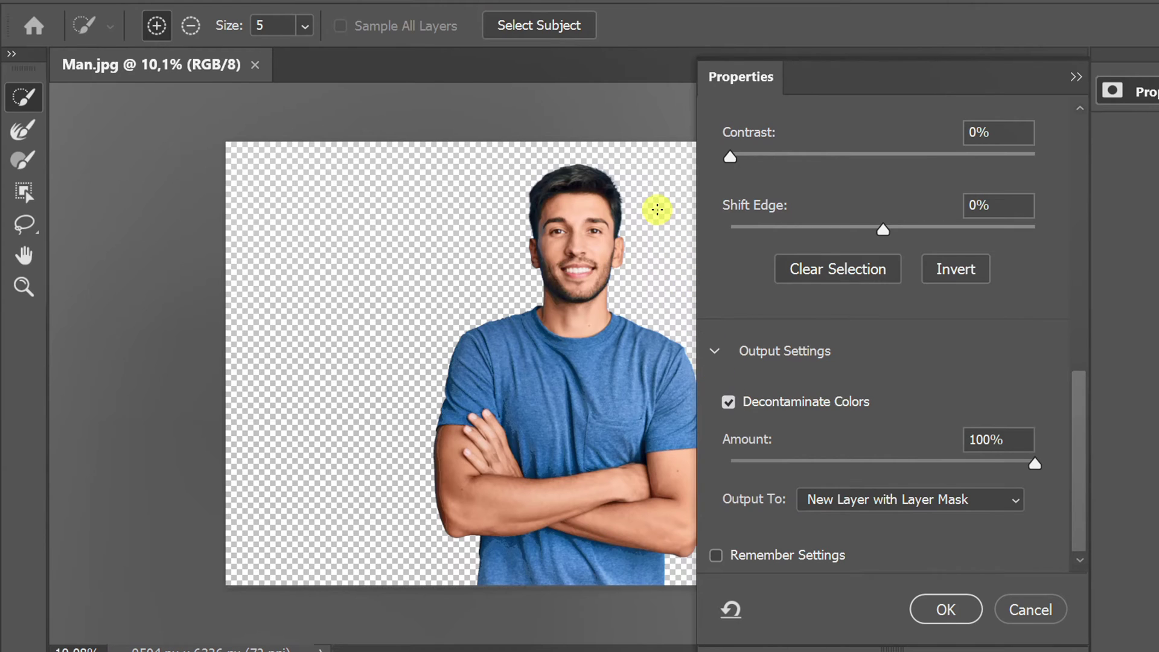
Clean the blue fringe around the man's ear with the Refine Edge Brush, using brush sizes 15 and 25.
scroll(604, 236, up, 10)
click(20, 130)
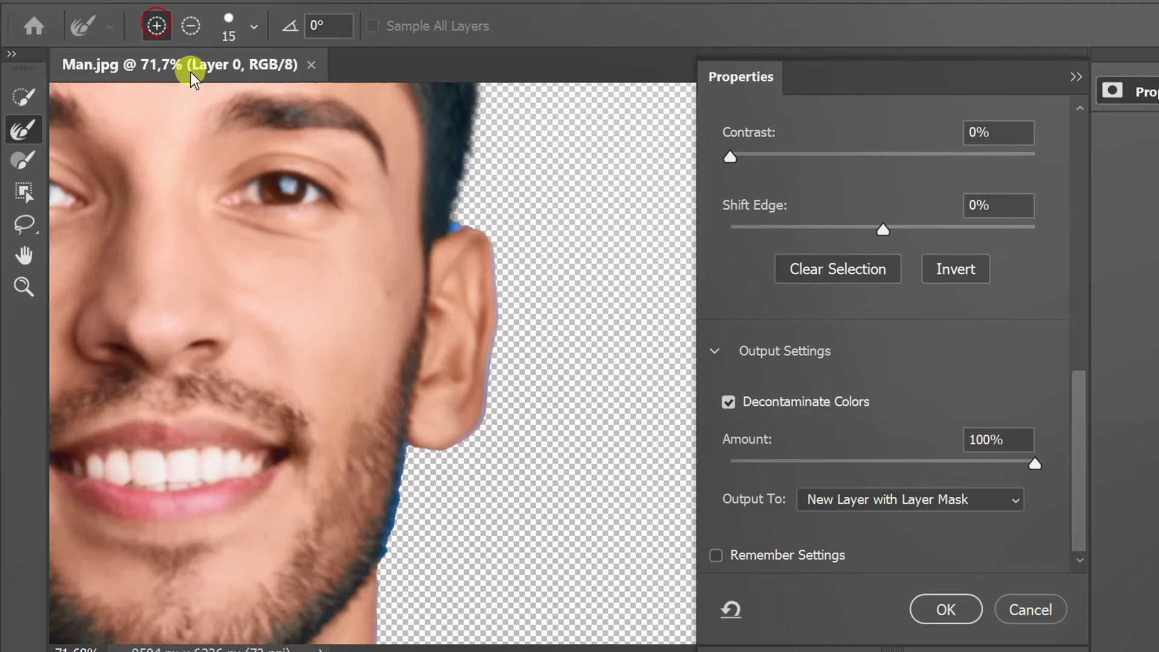
scroll(464, 225, up, 7)
drag(396, 243, 390, 271)
drag(385, 272, 437, 246)
key(bracketright)
scroll(513, 208, down, 5)
scroll(507, 205, up, 2)
click(454, 128)
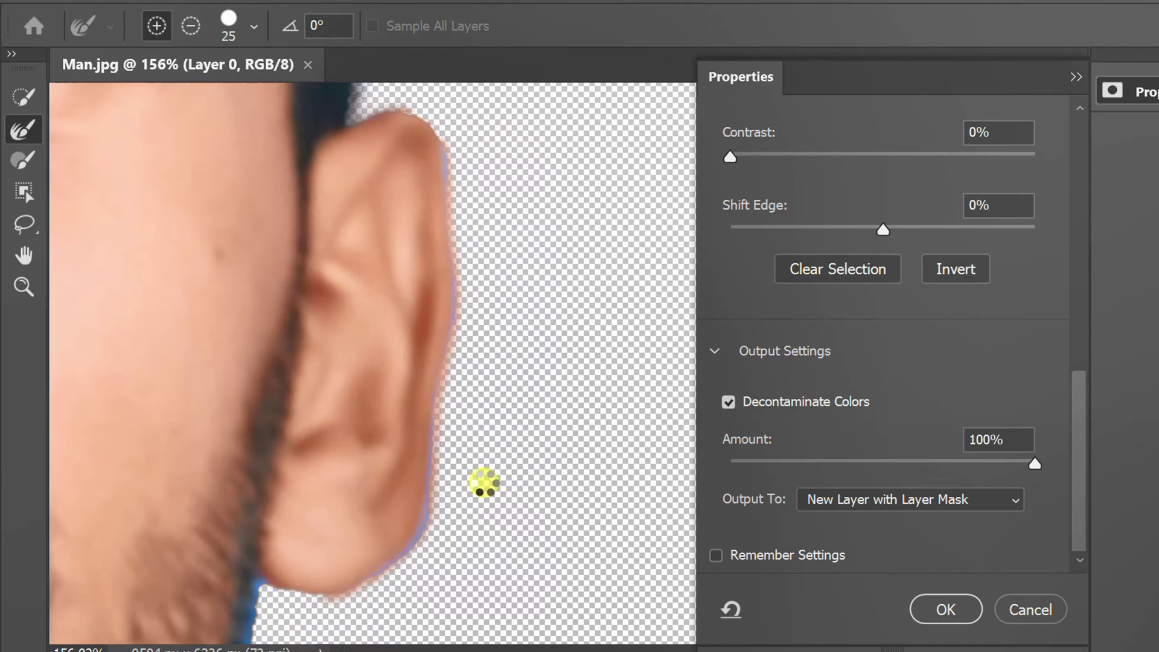
scroll(484, 483, down, 12)
key(bracketleft)
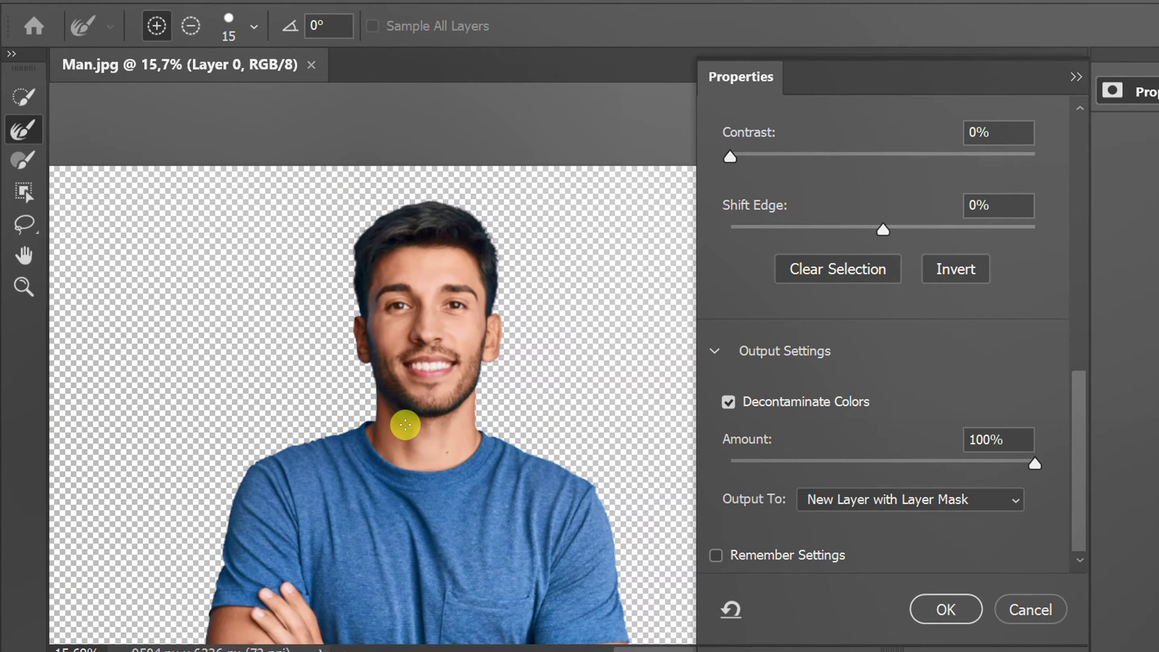
Output the cutout to a new layer with layer mask and delete the original Background layer.
click(1021, 500)
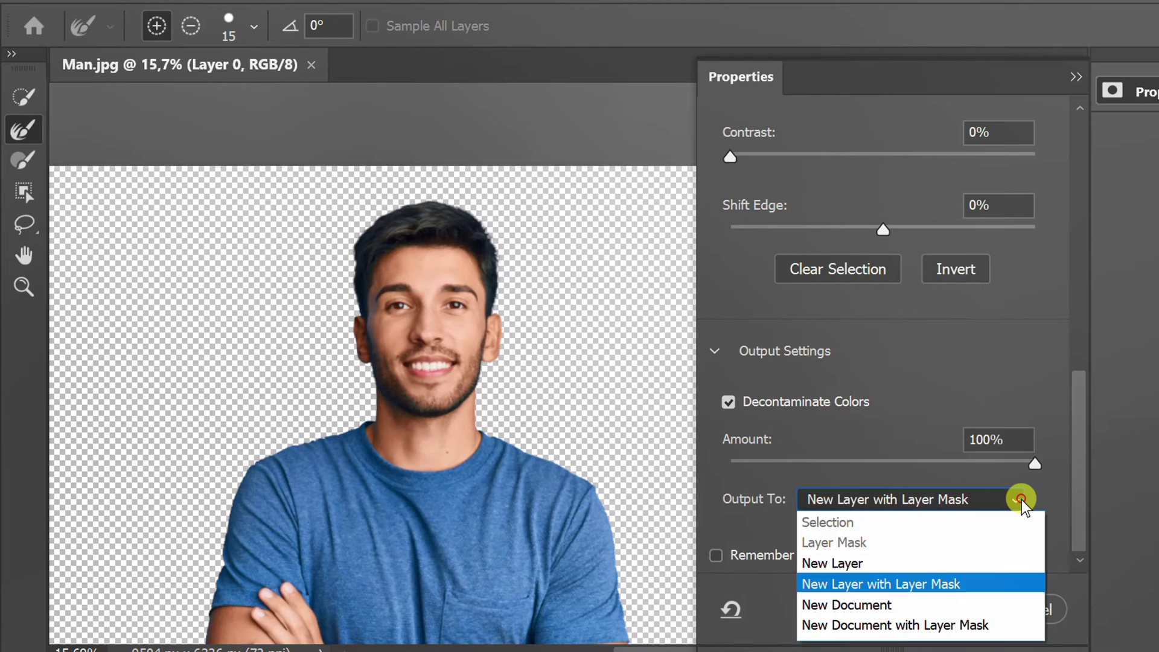
click(968, 584)
click(948, 611)
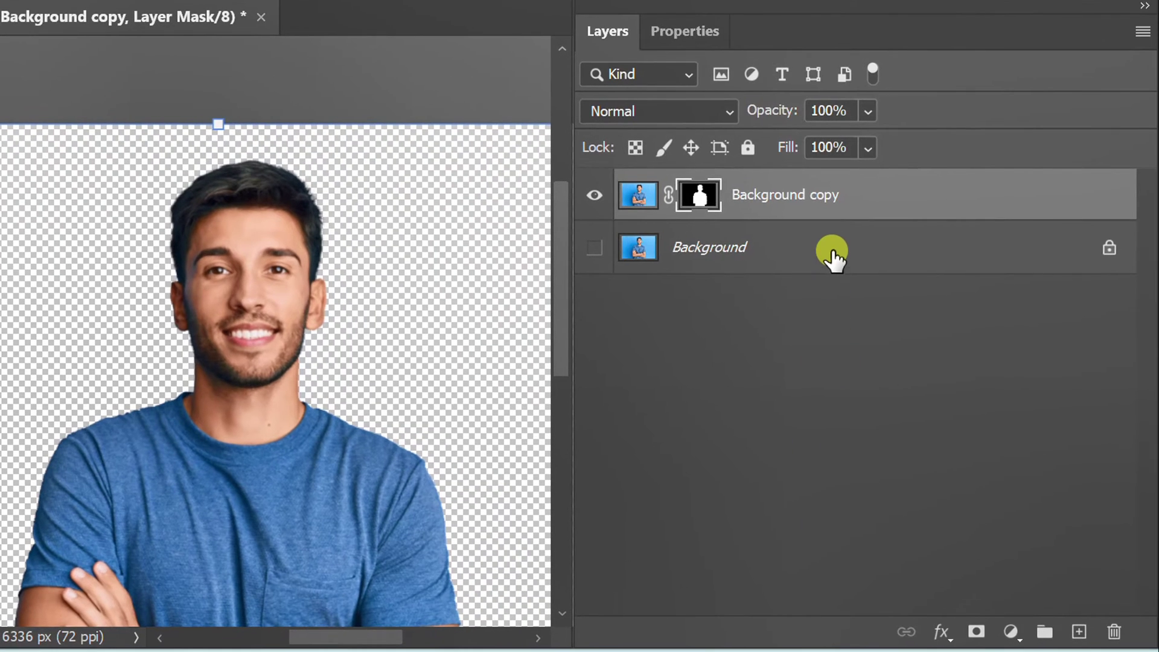
click(850, 252)
click(1112, 631)
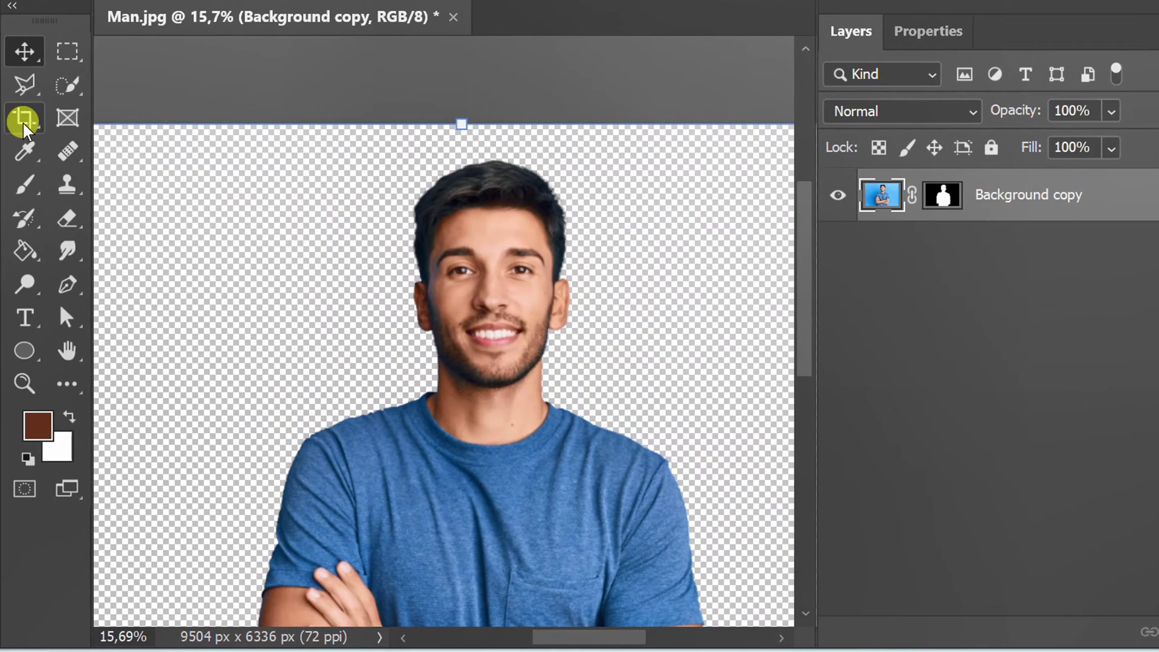
Crop the portrait to a 2 : 3 (4 : 6) ratio around the man's head and chest, with Delete Cropped Pixels off.
click(20, 118)
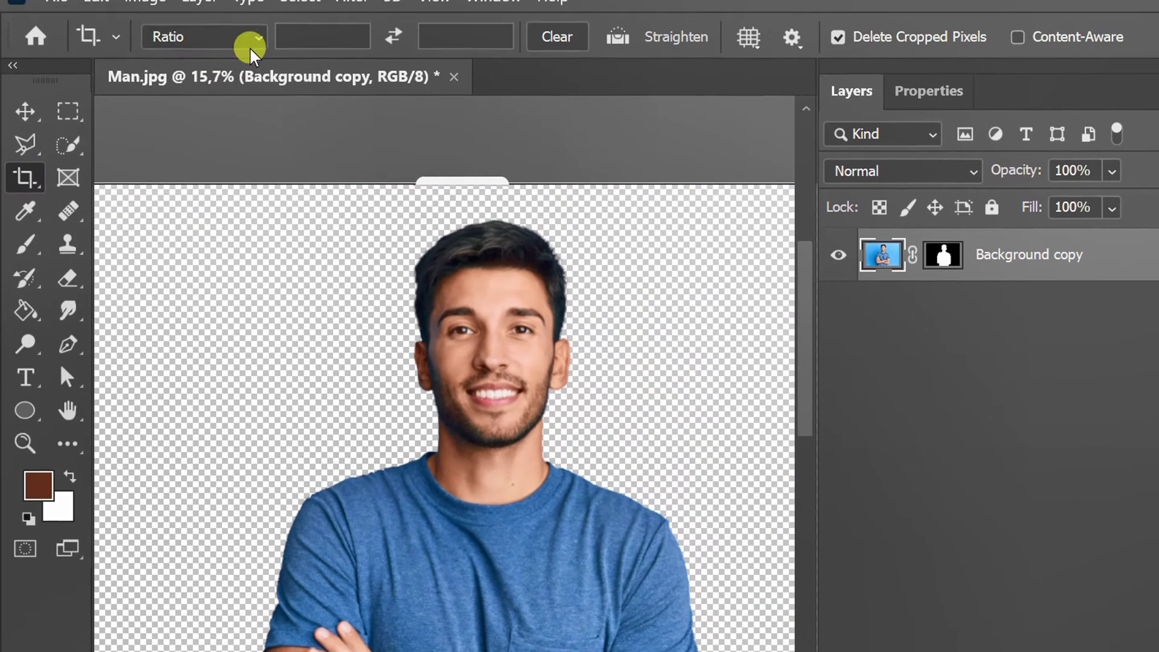
click(254, 55)
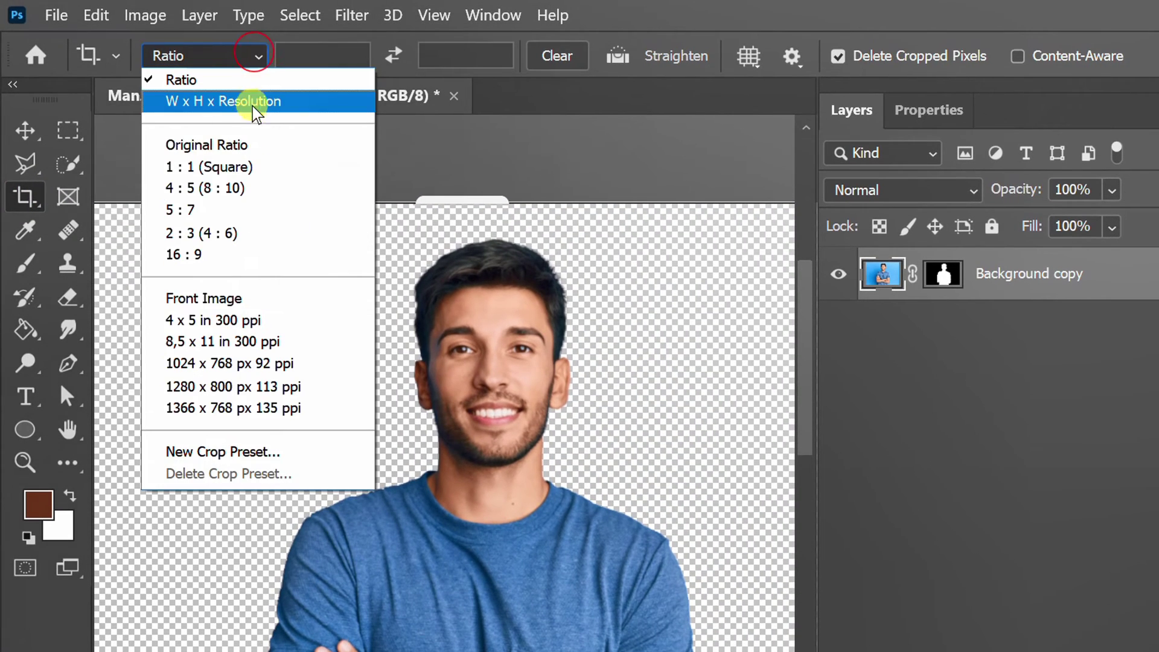
click(220, 233)
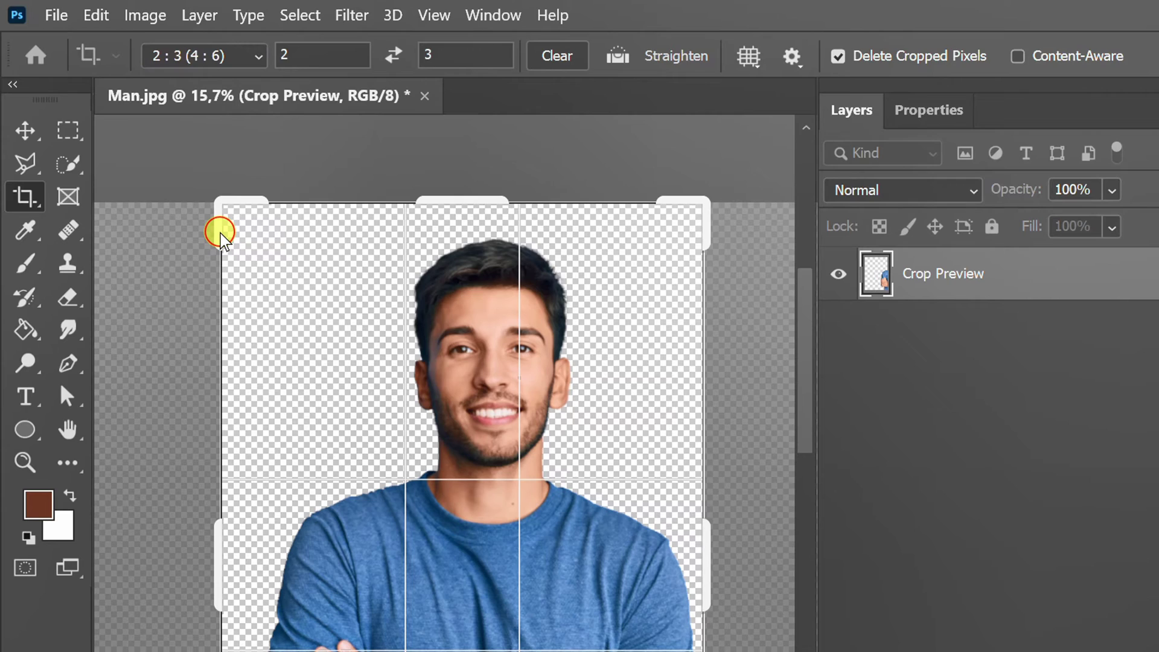
scroll(498, 214, down, 8)
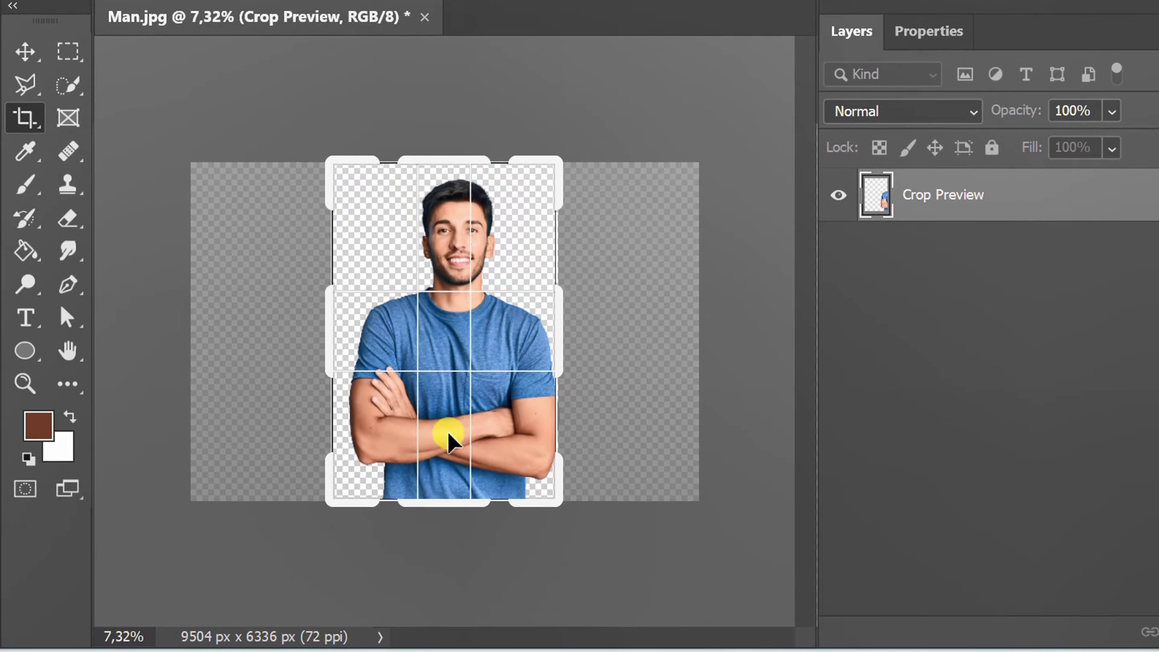
drag(444, 502, 527, 453)
scroll(454, 405, up, 5)
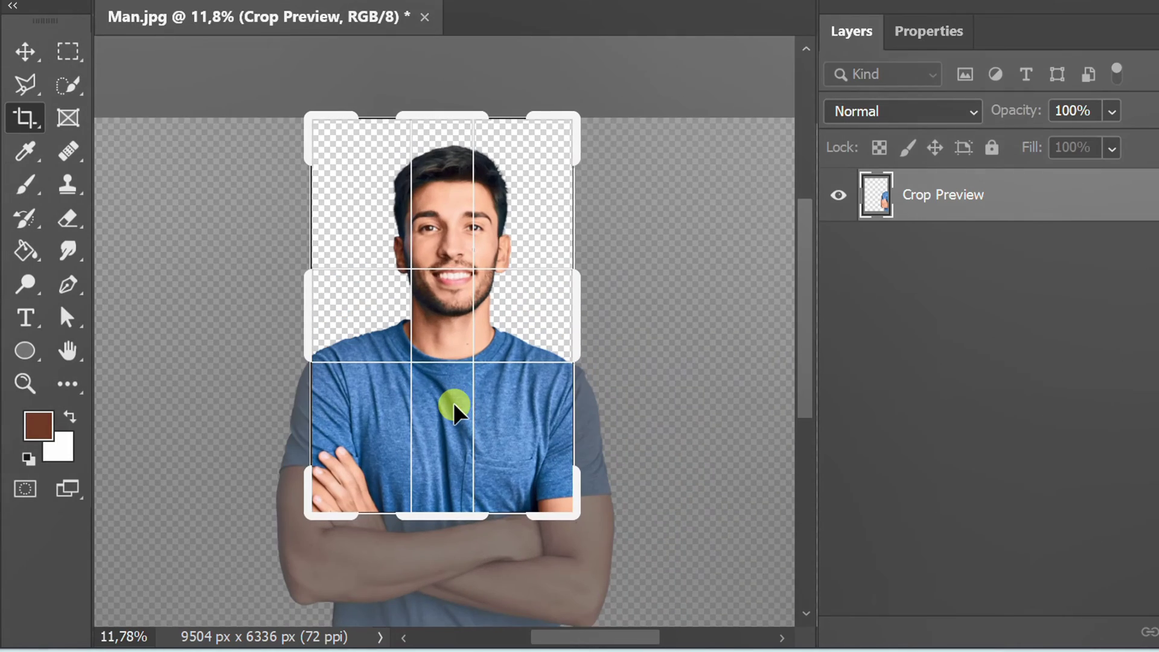
drag(574, 117, 581, 113)
drag(298, 504, 303, 521)
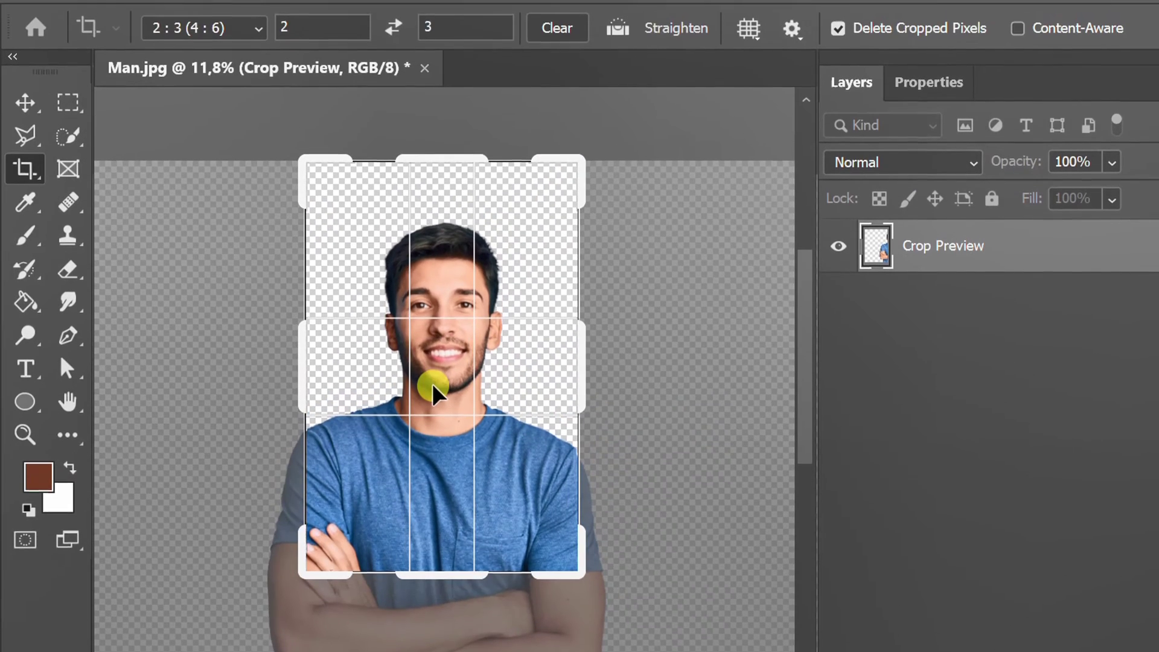
click(839, 29)
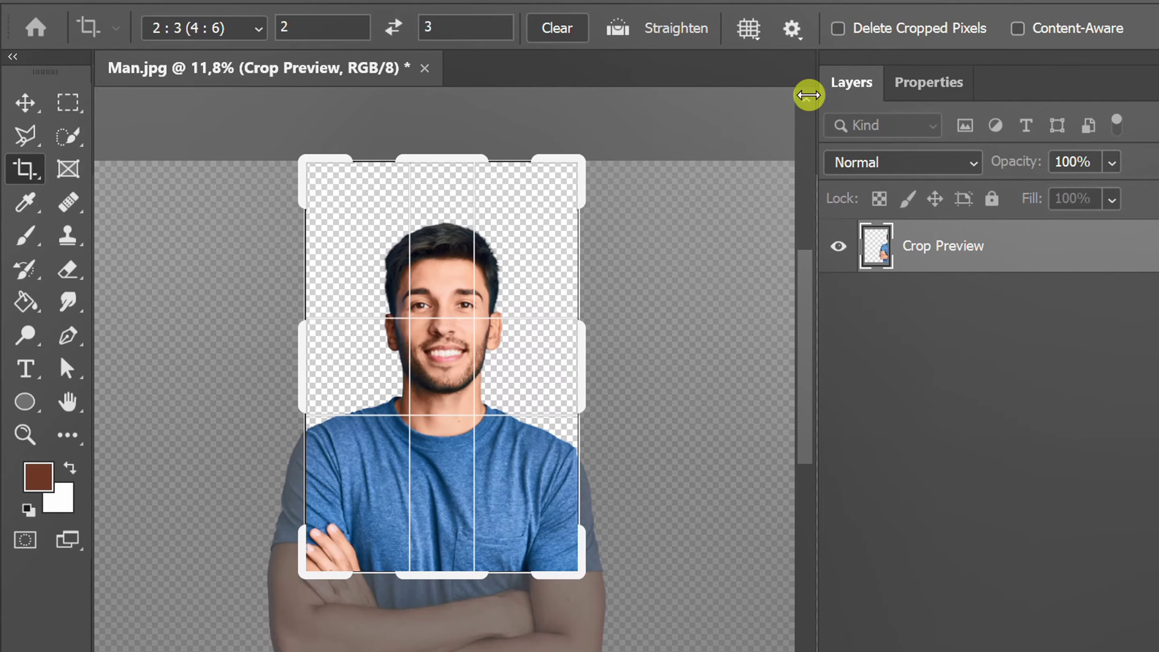
key(Return)
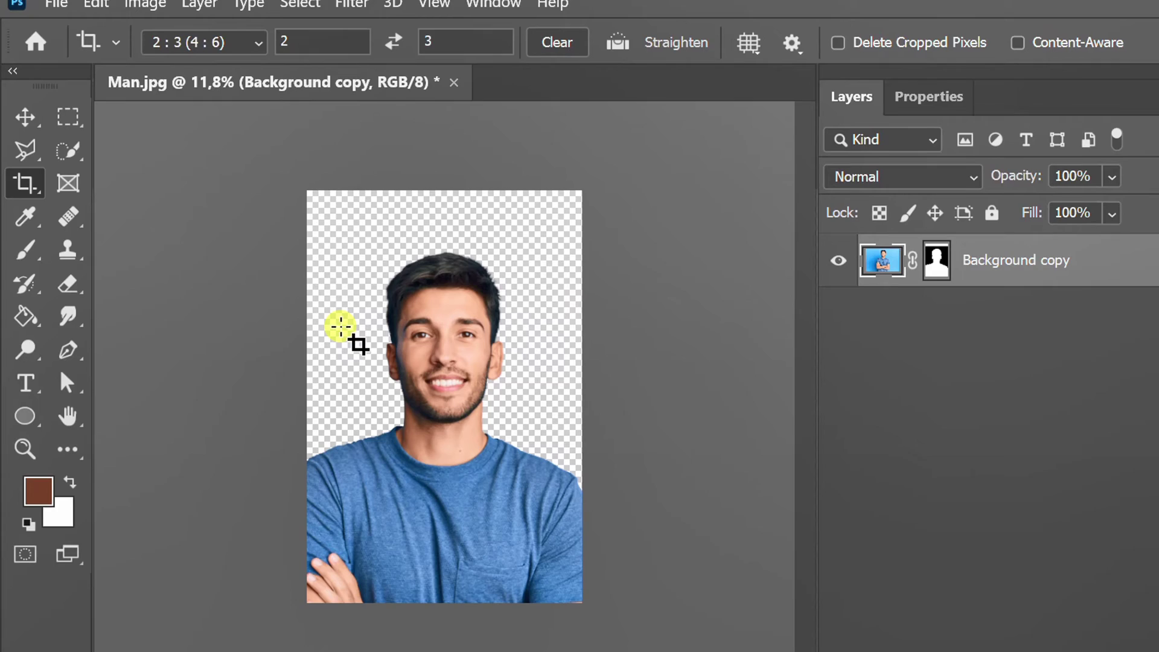
Open the Suit image file alongside the portrait.
click(58, 15)
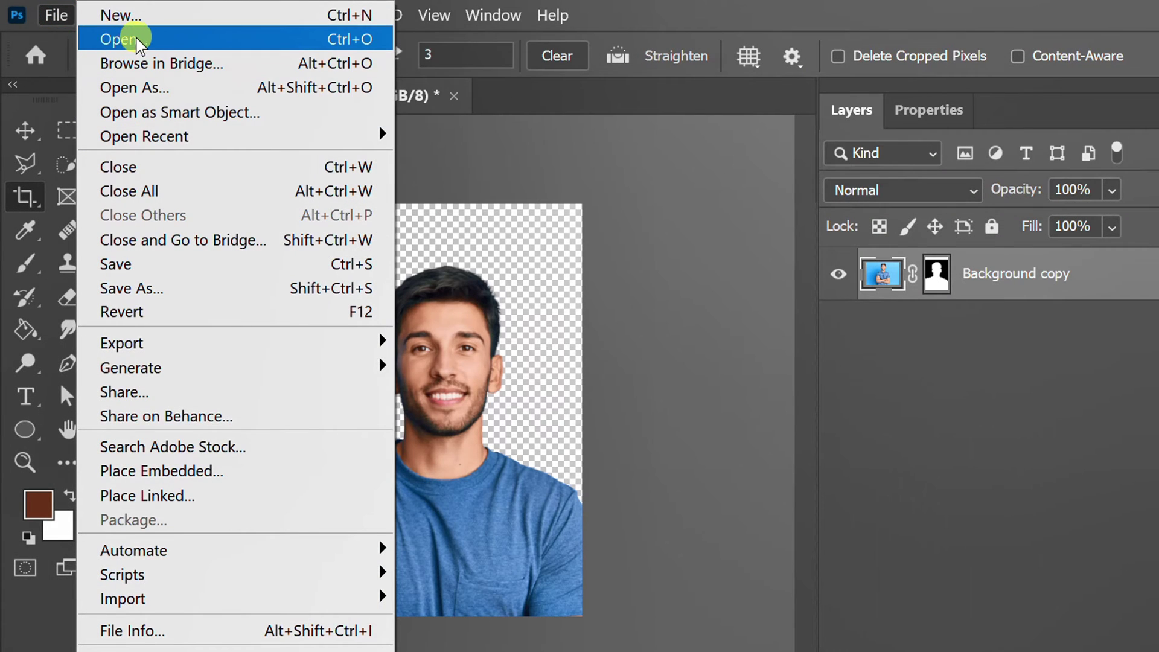
click(164, 40)
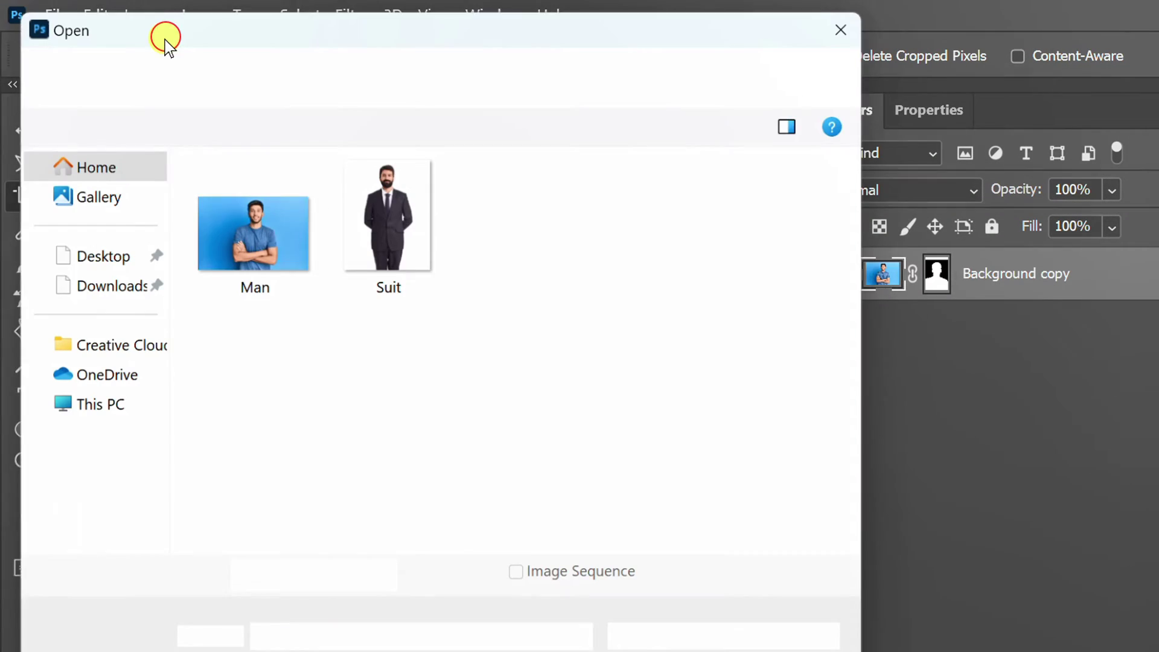
click(389, 211)
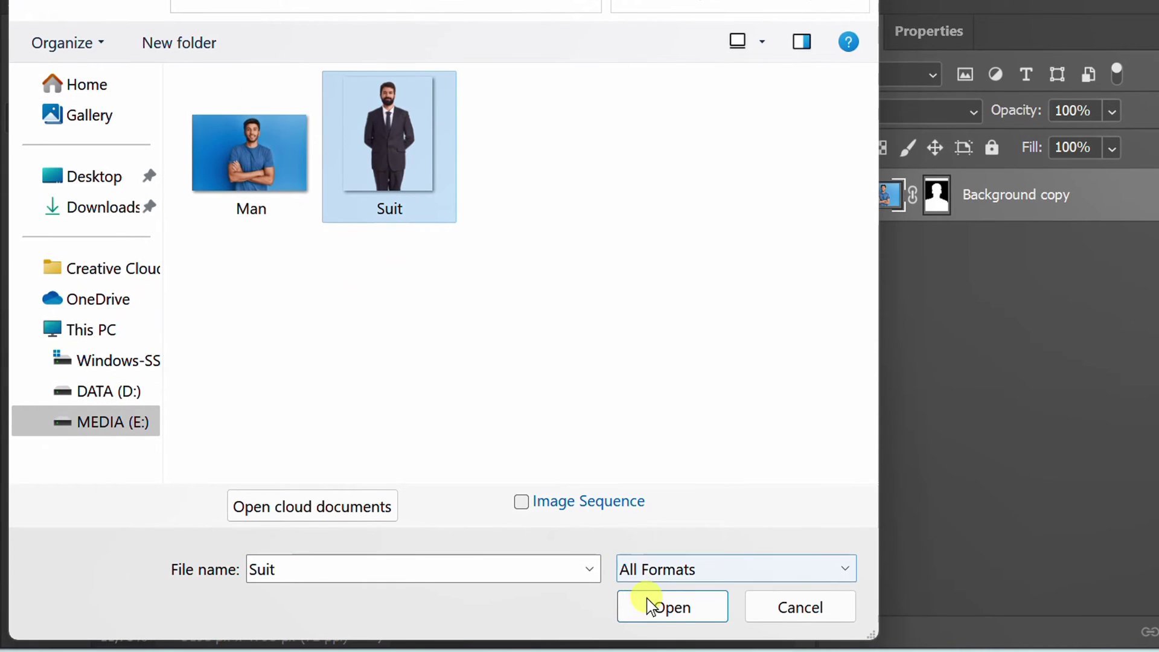
click(674, 610)
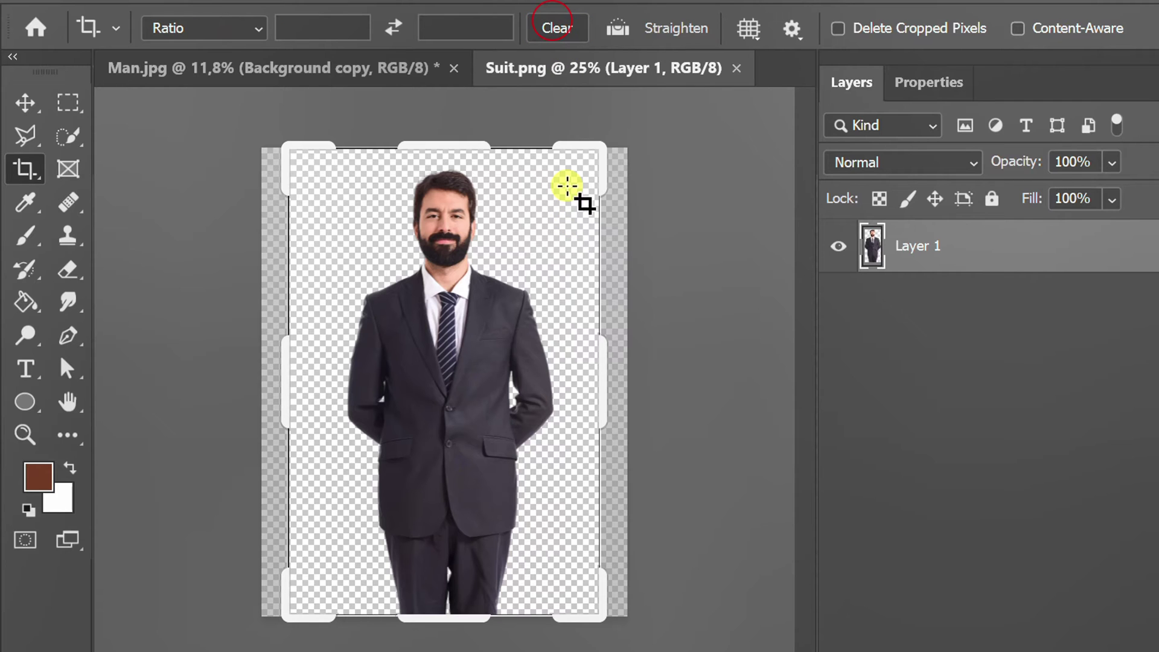
Crop the suit image without a fixed ratio from the lower beard to the jacket's waist, about 1063 px high, with Delete Cropped Pixels on.
drag(453, 614, 458, 534)
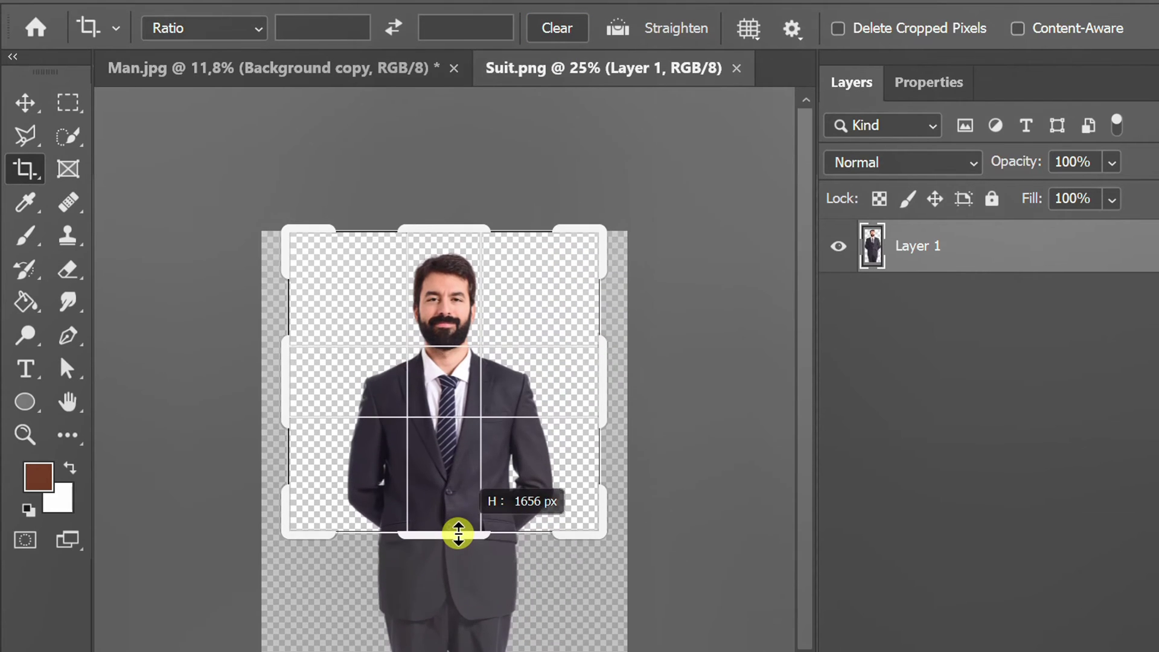
drag(292, 370, 315, 370)
drag(570, 383, 550, 379)
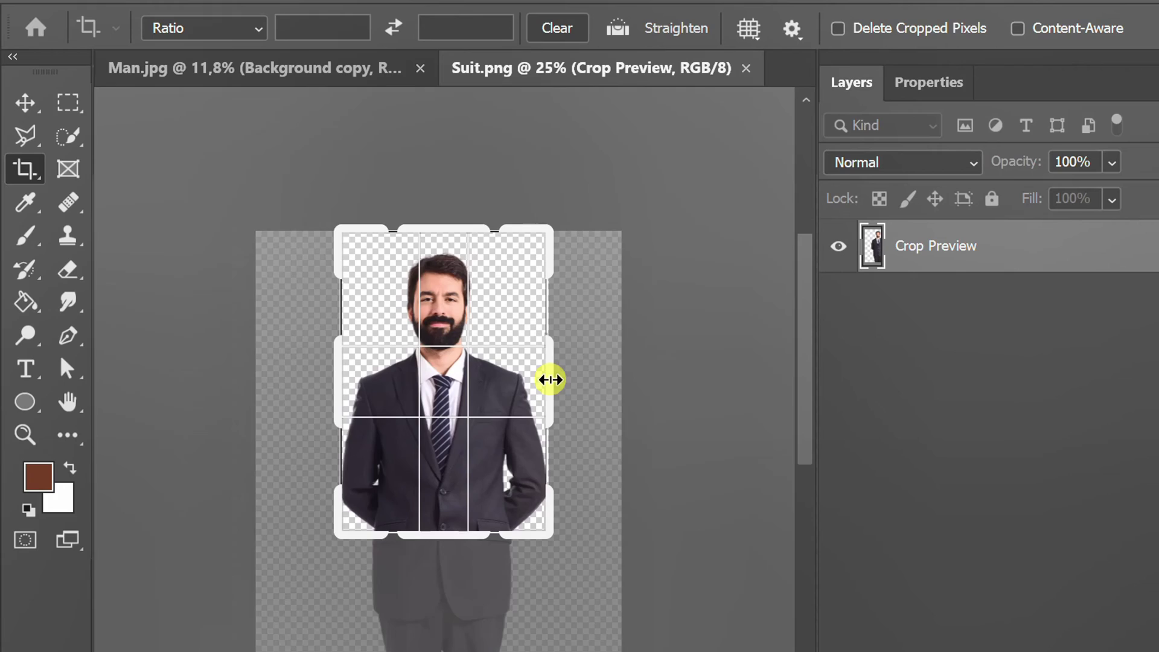
drag(469, 228, 480, 276)
scroll(444, 257, up, 5)
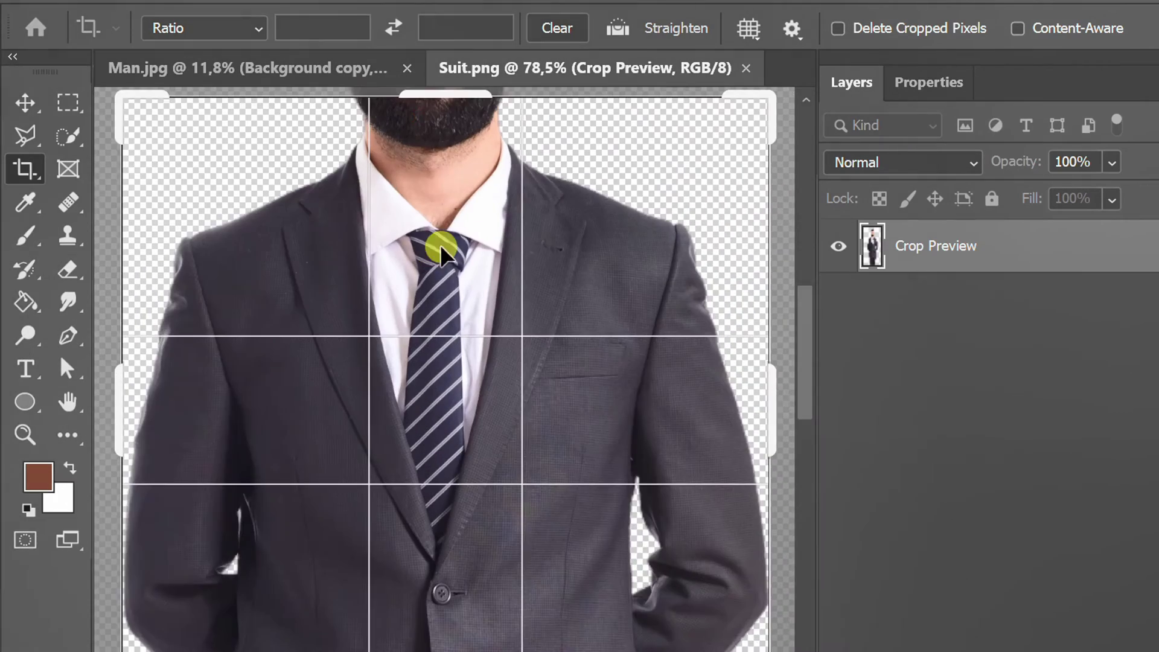
key(space)
drag(427, 186, 513, 408)
scroll(513, 408, up, 2)
drag(511, 333, 515, 347)
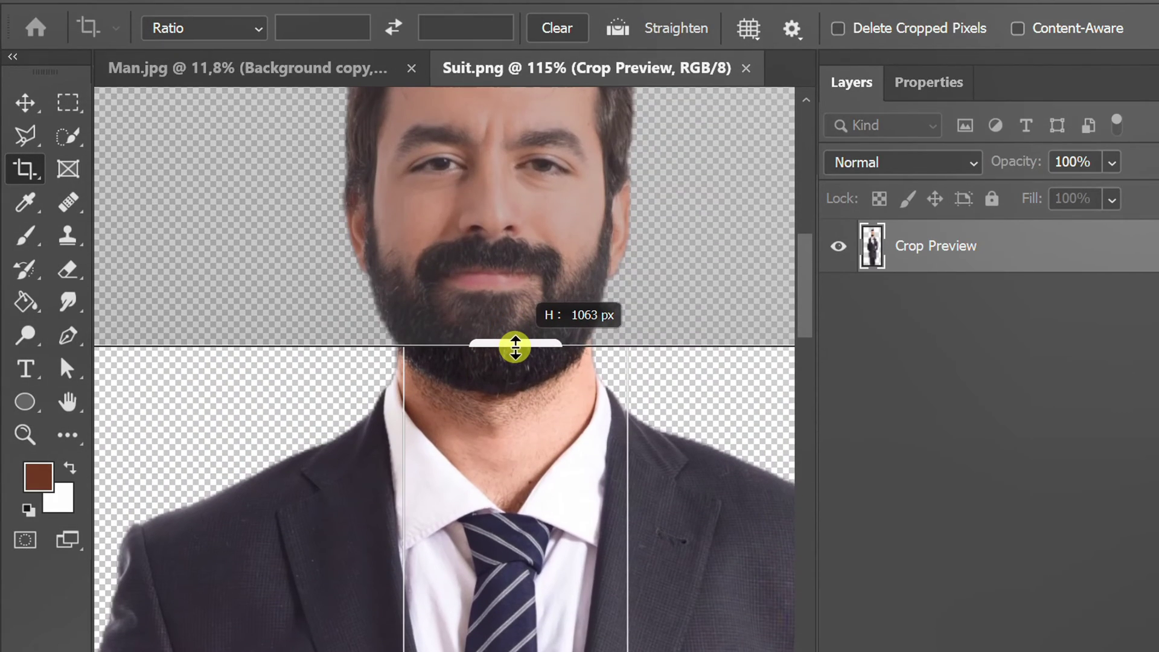
click(838, 28)
key(Return)
Select the neck and beard above the shirt collar with the Quick Selection Tool, delete them and deselect.
scroll(558, 398, up, 3)
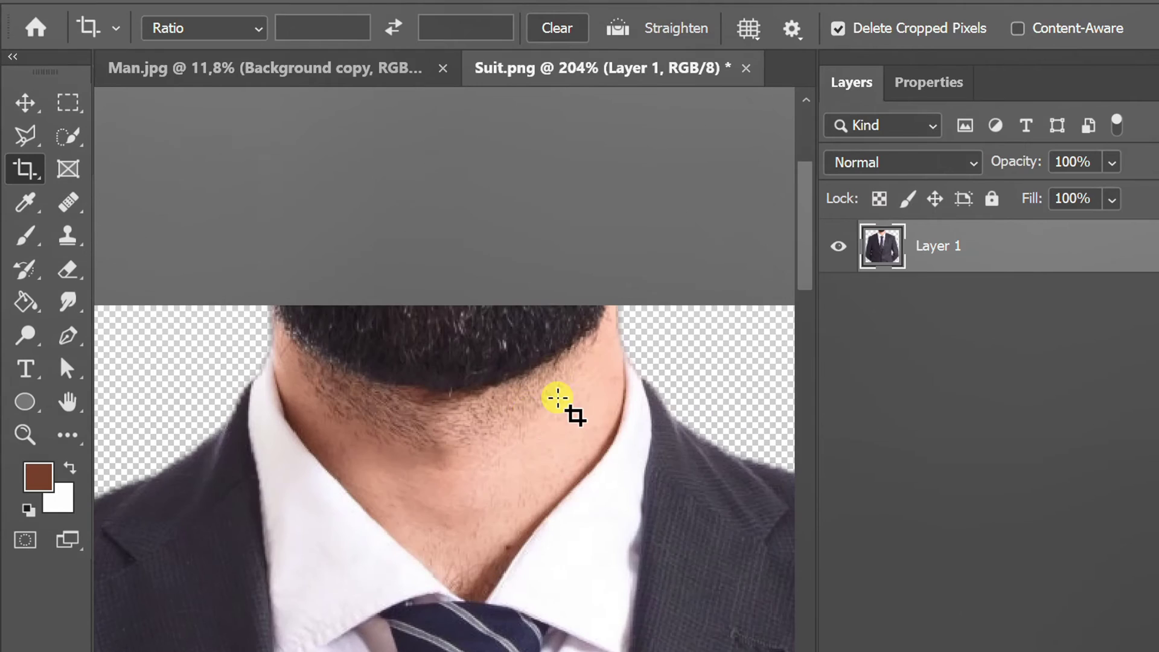
key(space)
drag(486, 413, 483, 329)
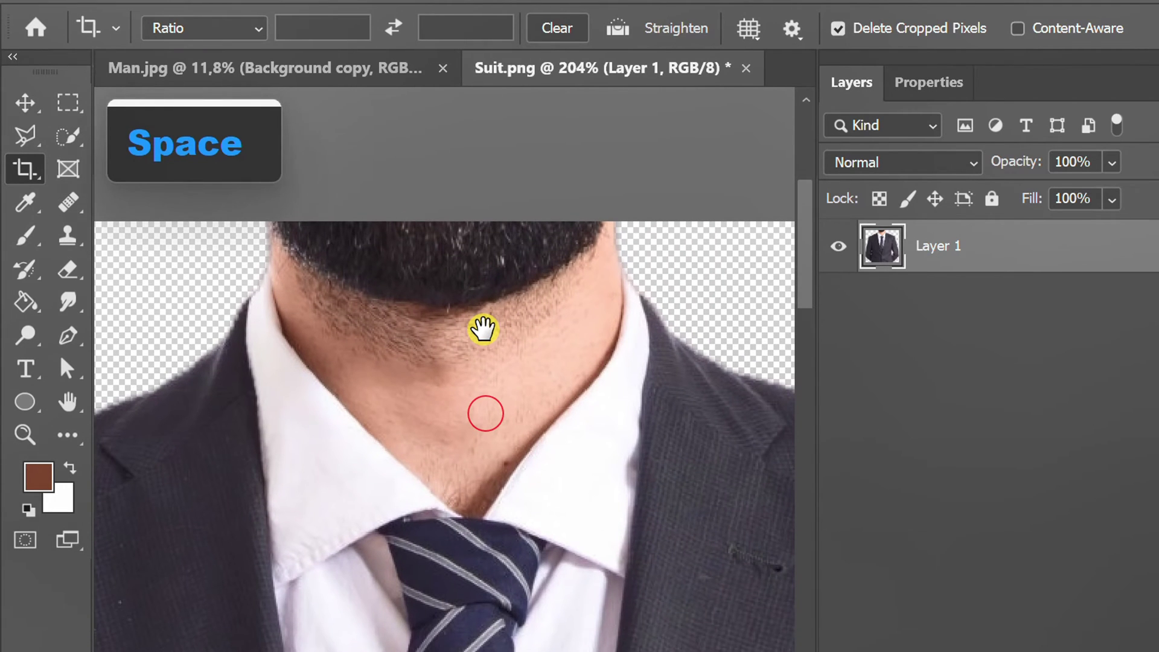
click(67, 136)
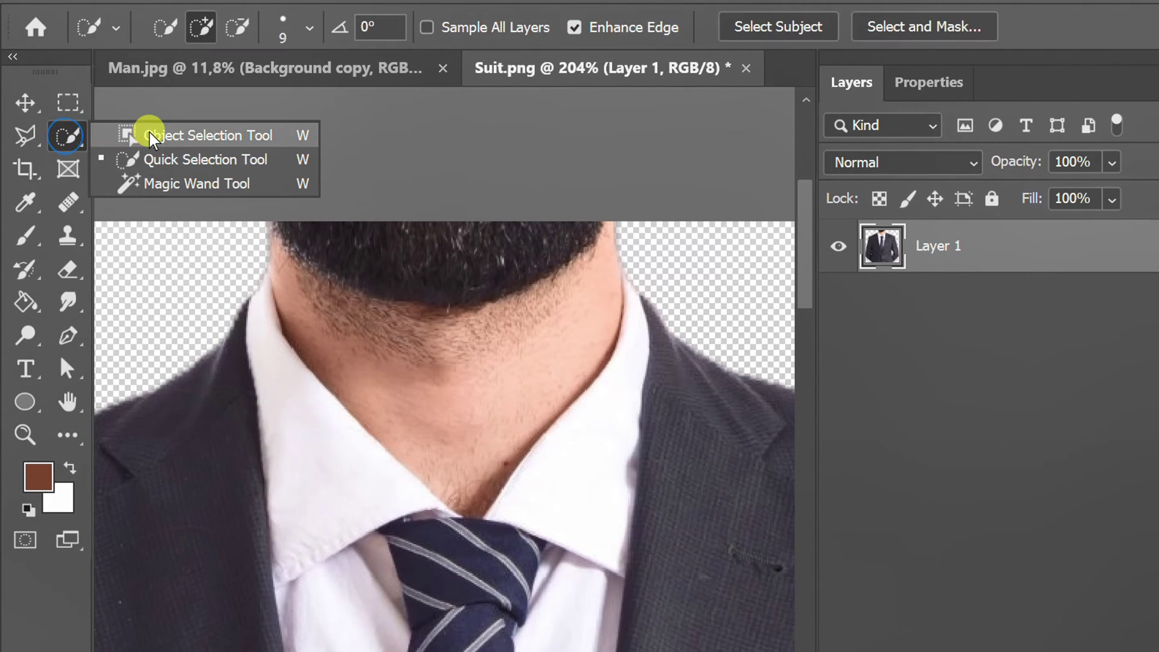
click(200, 160)
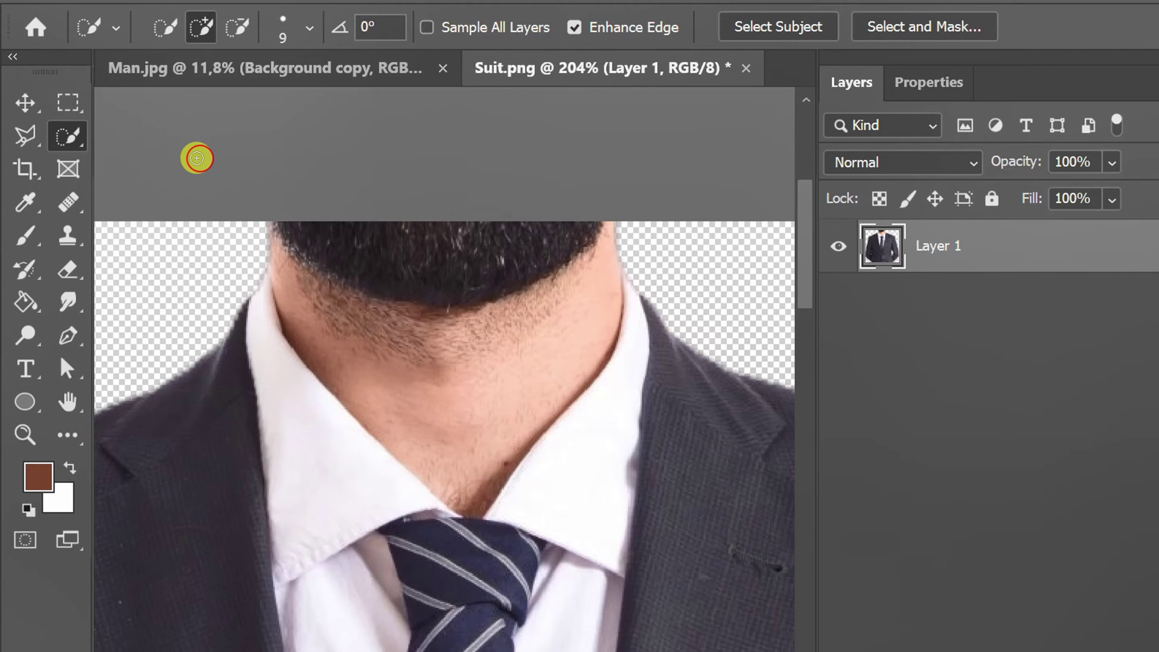
mouse_move(307, 242)
mouse_down()
mouse_move(386, 242)
mouse_move(404, 344)
mouse_up()
key(Delete)
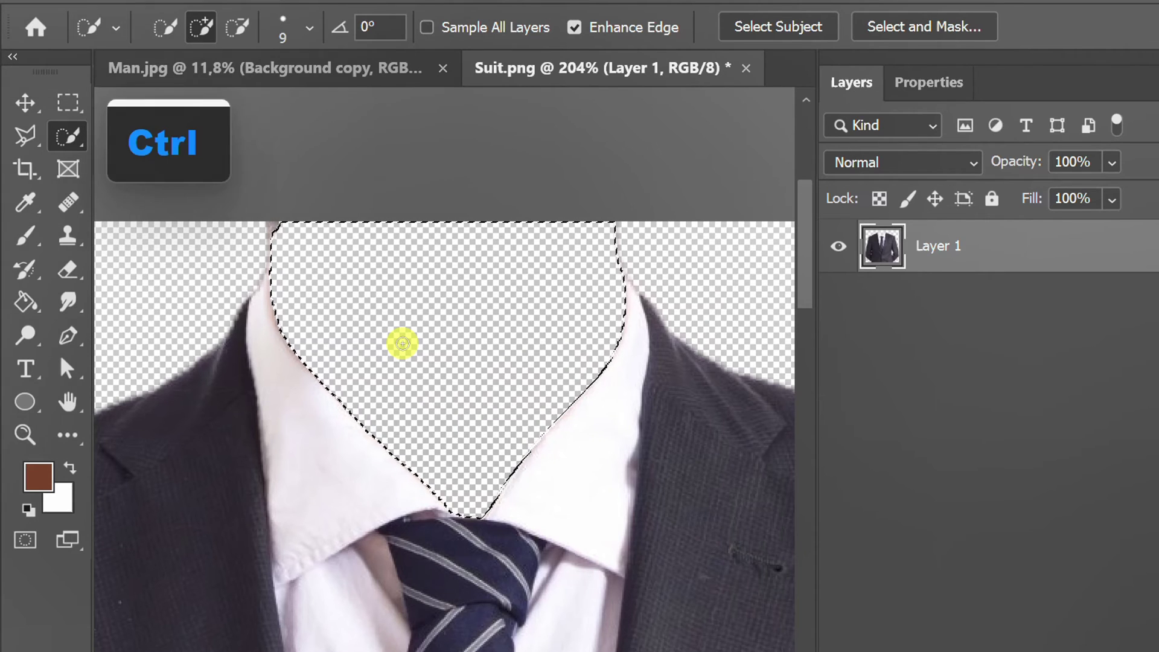
key(ctrl+d)
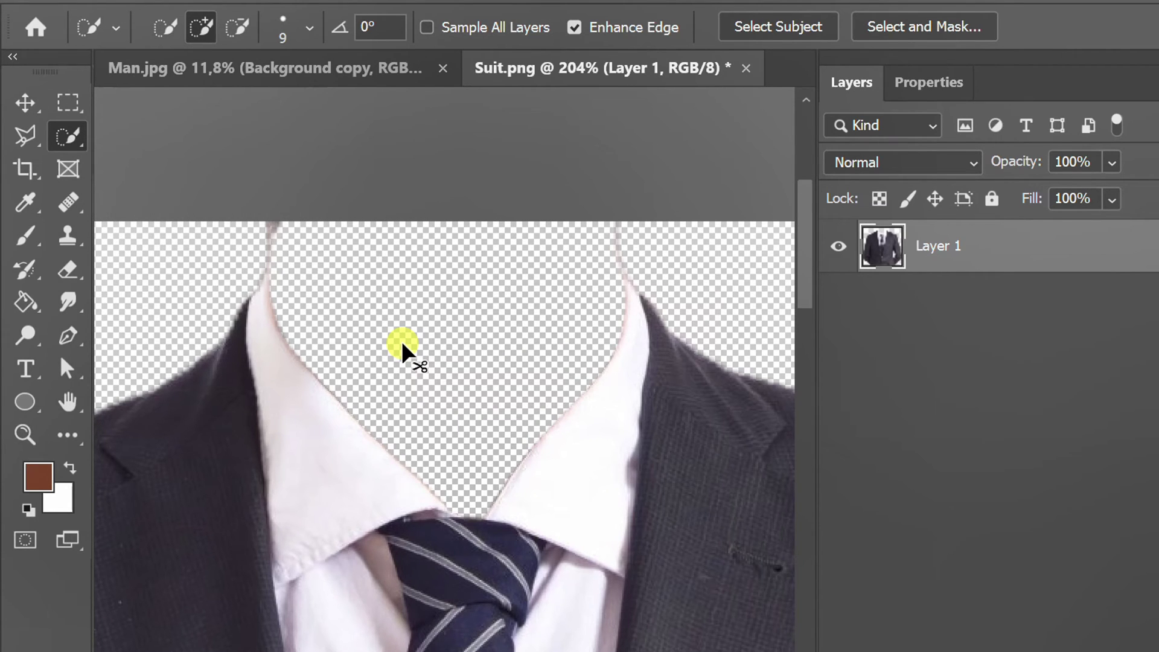
Erase the leftover neck traces above both sides of the shirt collar with the Eraser Tool at 45 px.
click(67, 270)
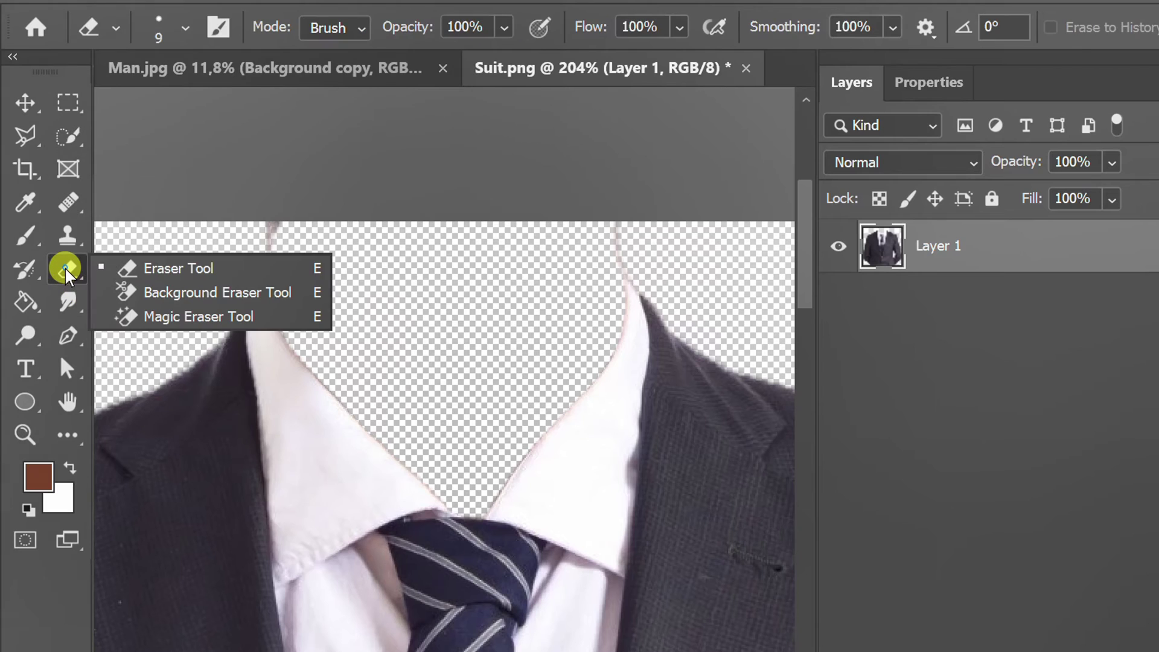
click(203, 268)
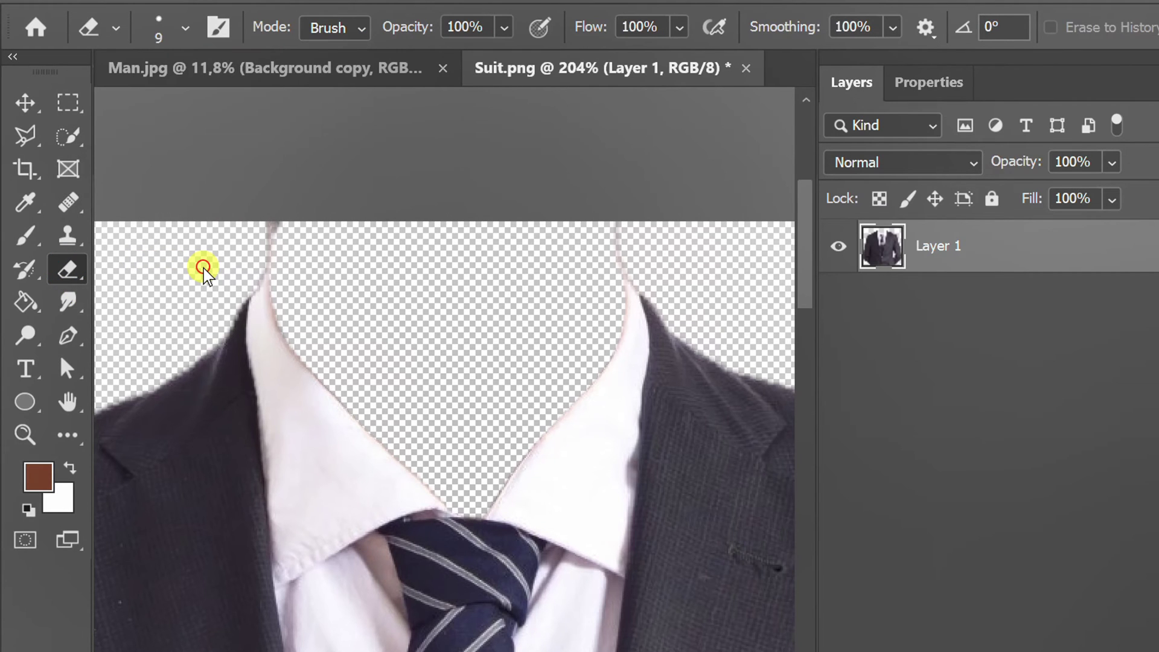
key(bracketright)
key(bracketright)
key(bracketright)
key(bracketright)
key(bracketright)
key(bracketright)
key(bracketright)
key(bracketright)
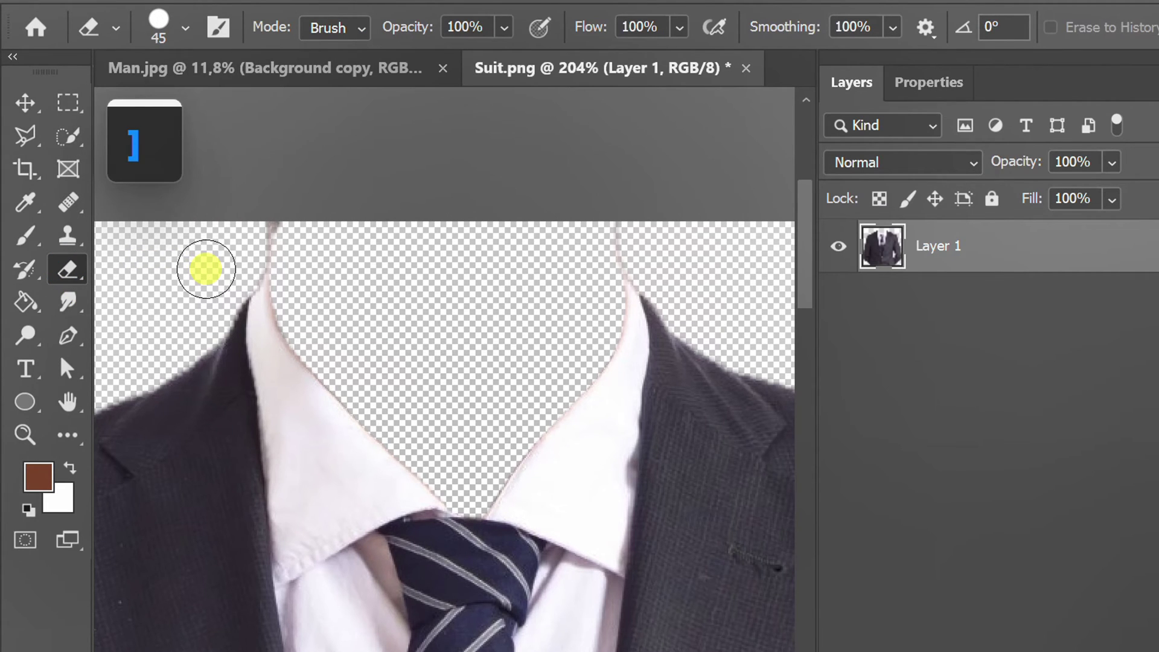
click(212, 230)
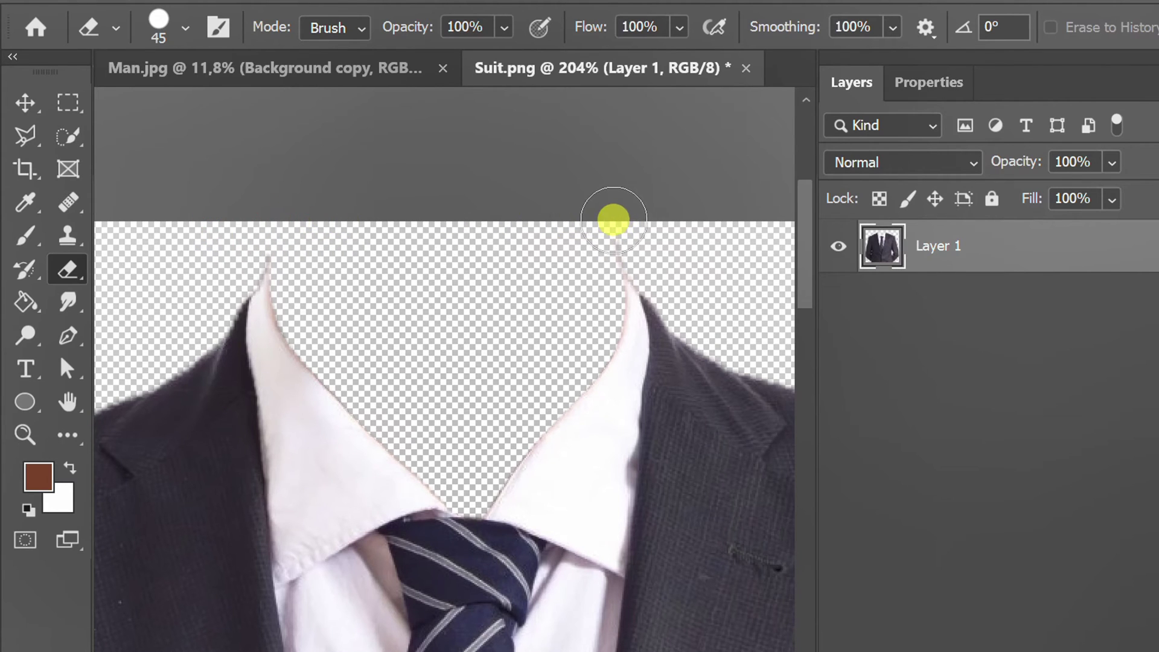
Trim the fringe at the tips of both collar sides with the eraser at 25 px.
click(318, 221)
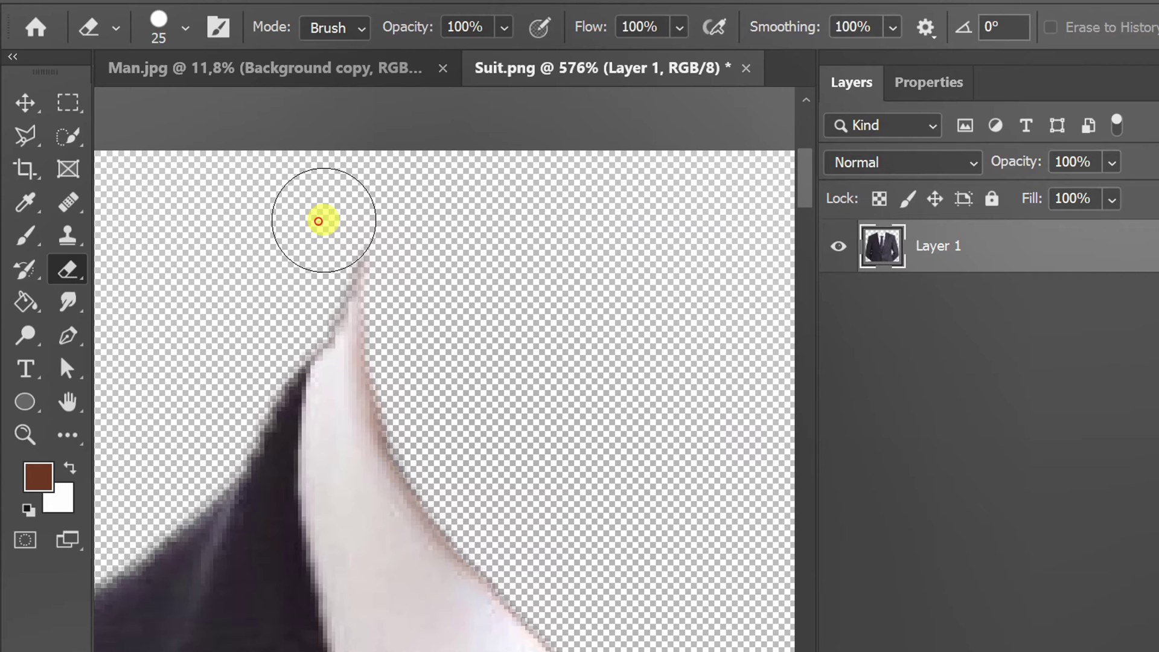
click(330, 208)
click(294, 279)
click(312, 244)
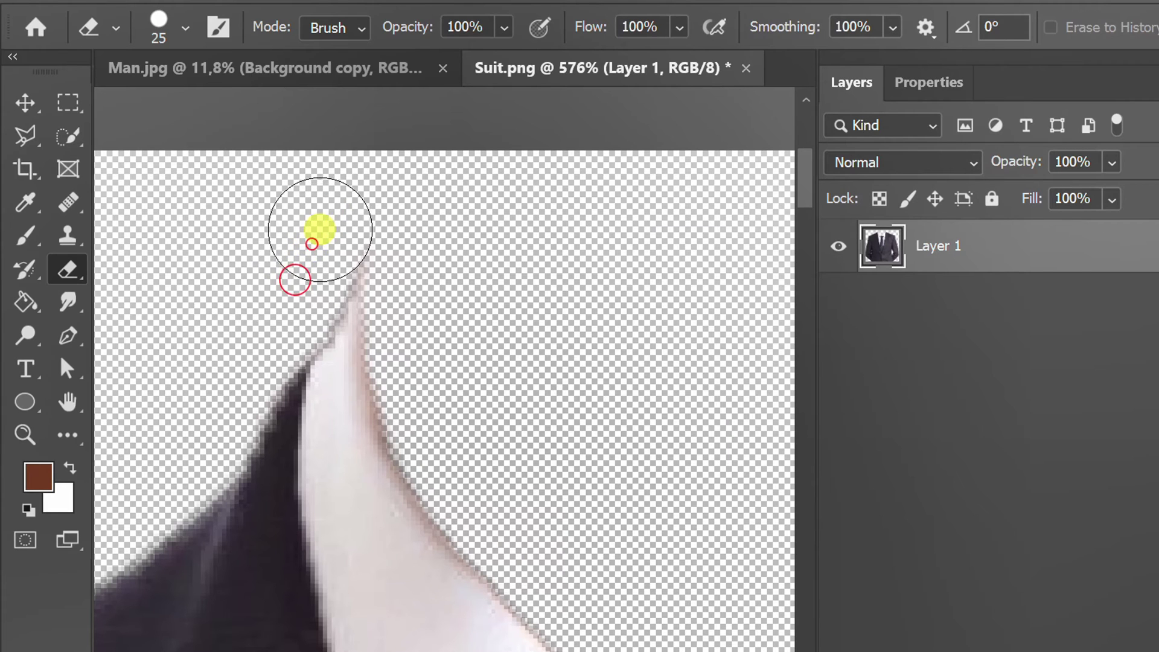
click(324, 225)
click(330, 219)
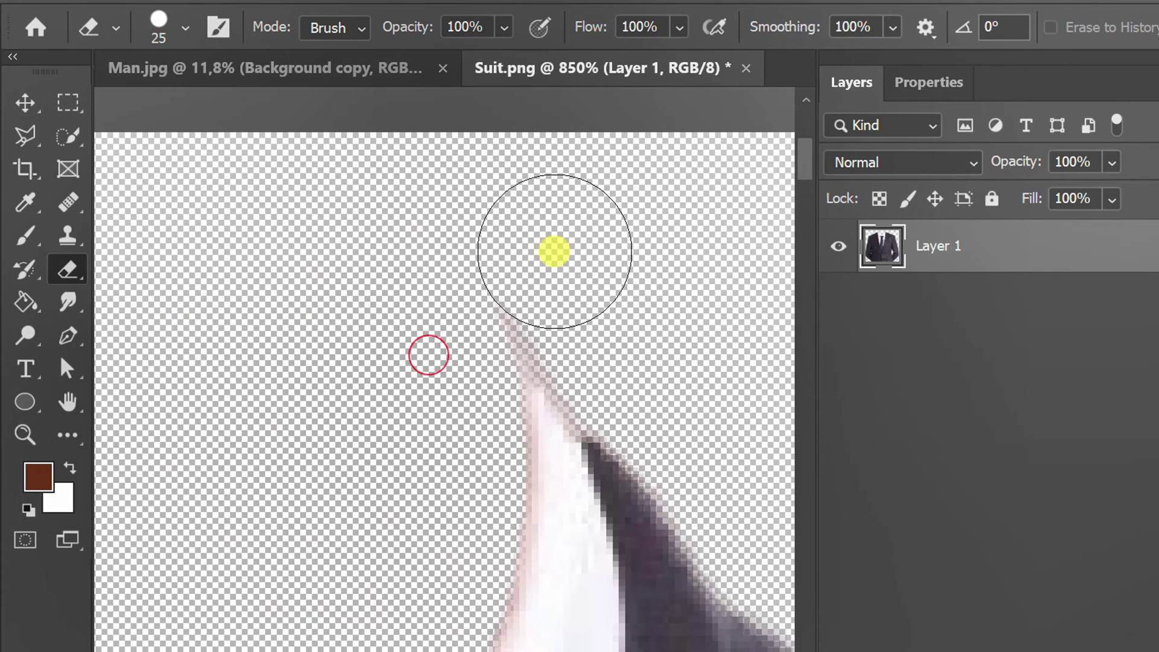
click(556, 251)
click(578, 280)
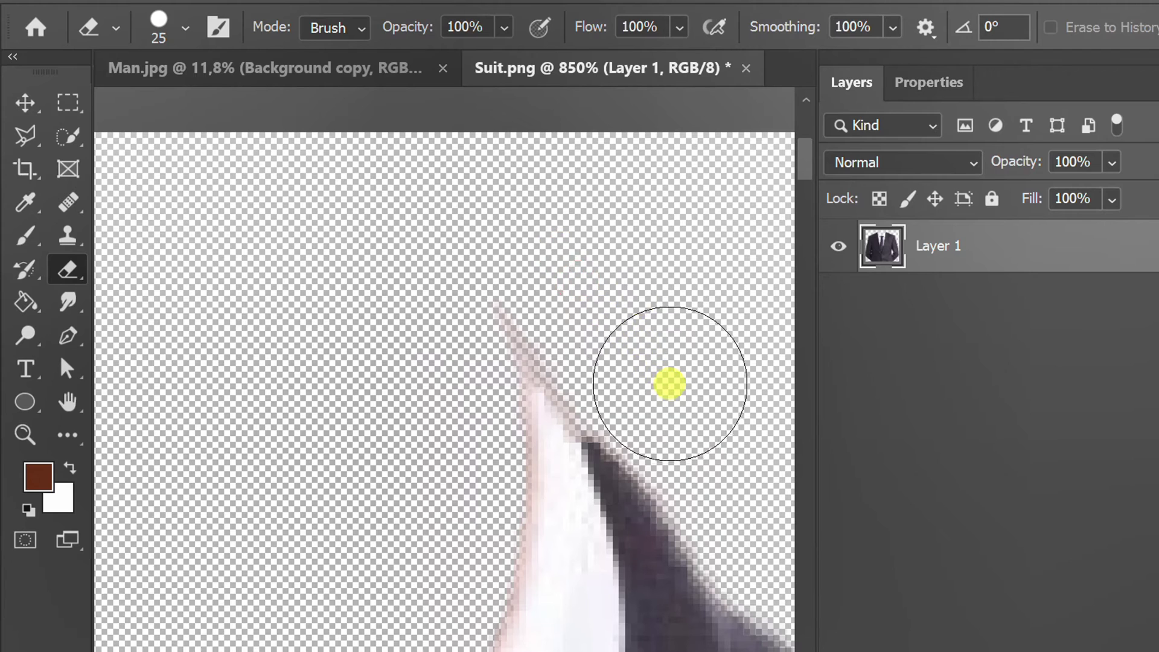
scroll(670, 384, down, 6)
Move the suit into the Man.jpg document and scale it proportionally to about 382.5% over the man's chest.
key(v)
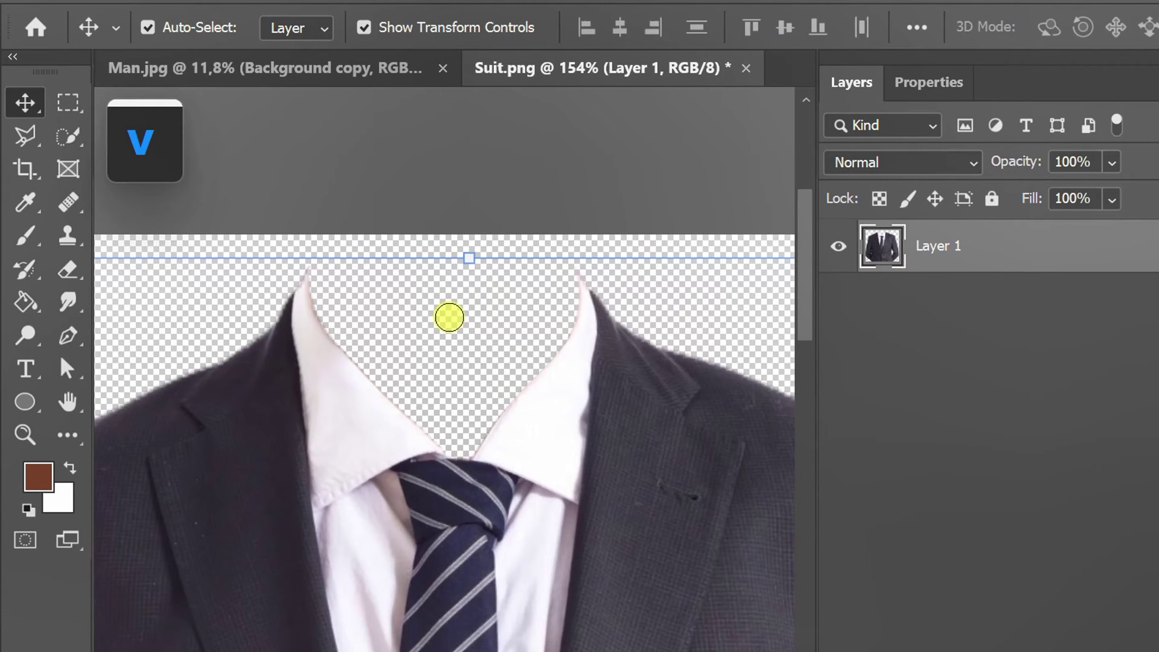
scroll(449, 320, down, 3)
drag(448, 329, 461, 471)
scroll(526, 375, up, 1)
drag(526, 375, 405, 383)
drag(415, 447, 419, 632)
drag(417, 335, 481, 481)
Nudge the suit until its collar frames the neck, fine-tune its top edge and apply the transform.
key(Up)
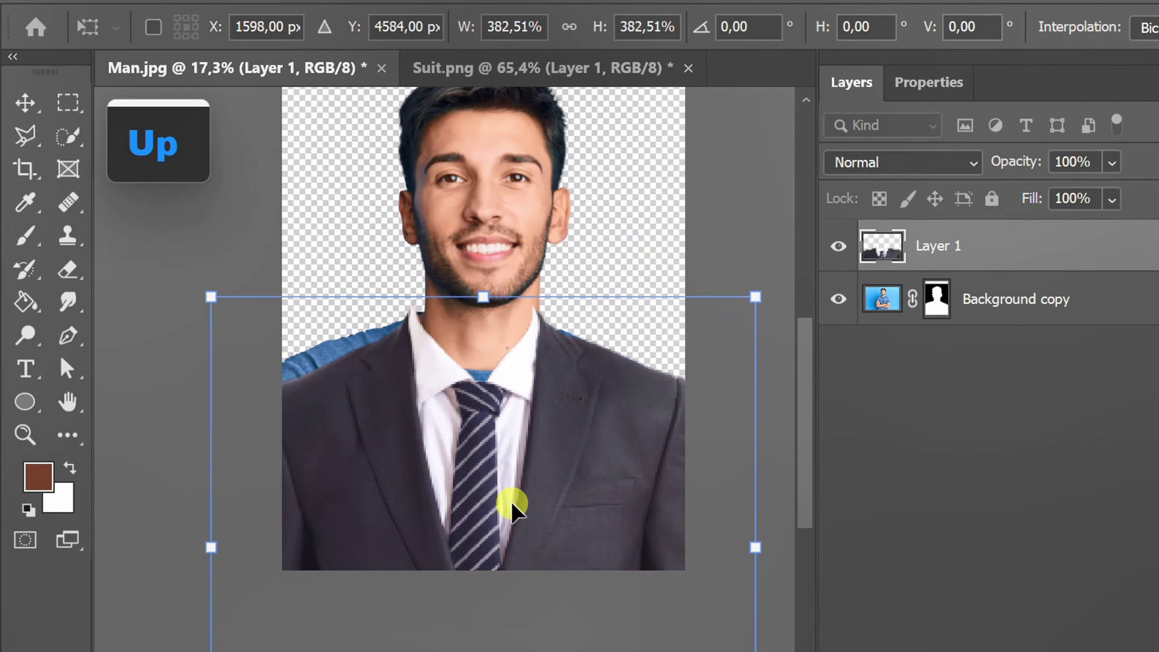
key(Up)
key(Up)
key(Up)
key(Up)
key(Up)
key(Up)
key(Right)
key(Right)
key(Right)
key(Right)
key(Right)
key(Right)
key(Right)
key(Right)
key(Right)
key(Right)
key(Right)
key(Right)
key(Down)
key(Down)
key(Down)
key(Down)
key(Right)
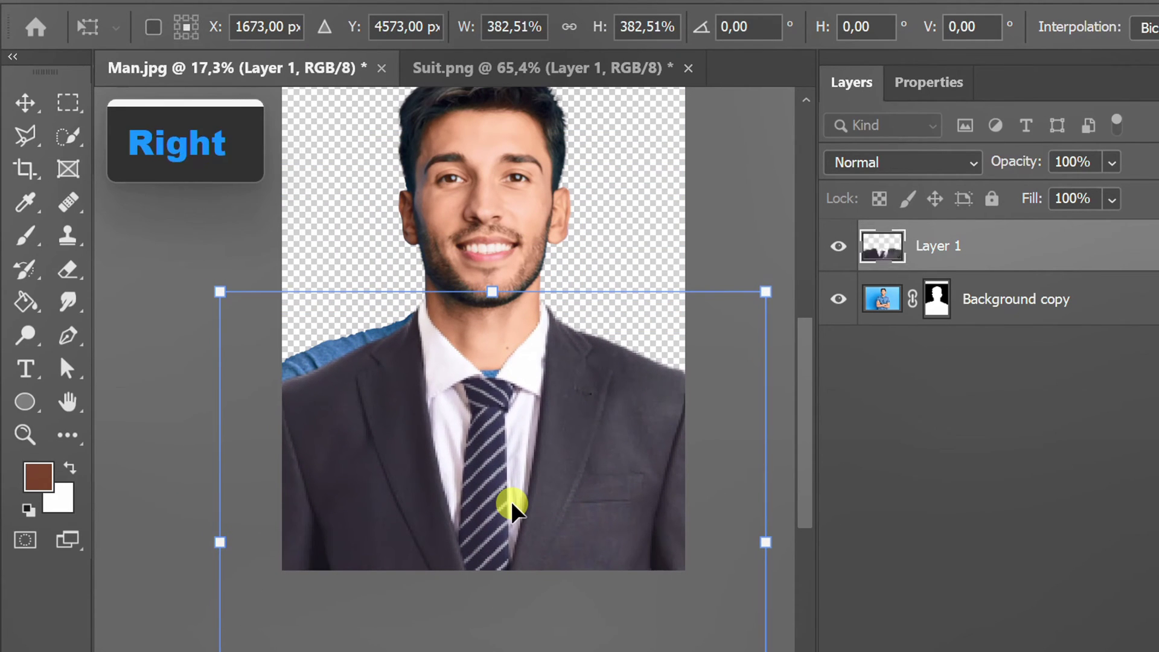
key(Left)
scroll(492, 293, up, 4)
drag(493, 296, 494, 308)
key(Return)
scroll(494, 338, down, 4)
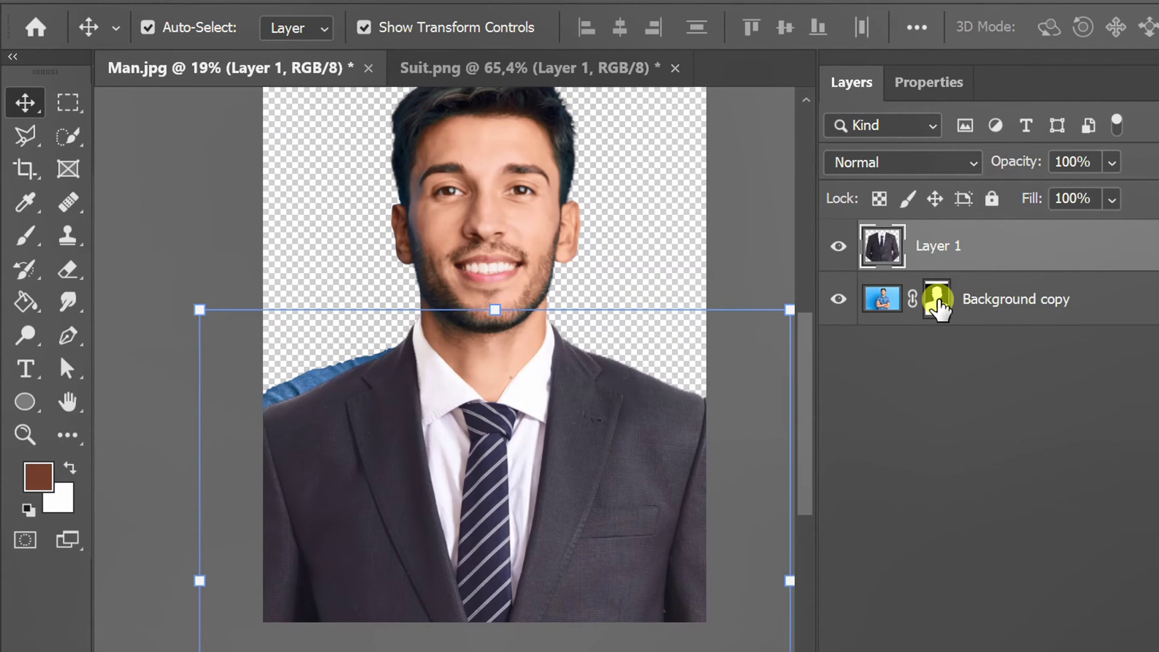
Paint black on the Background copy layer mask with an 800 px brush to hide the blue shirt beside the left shoulder.
click(937, 299)
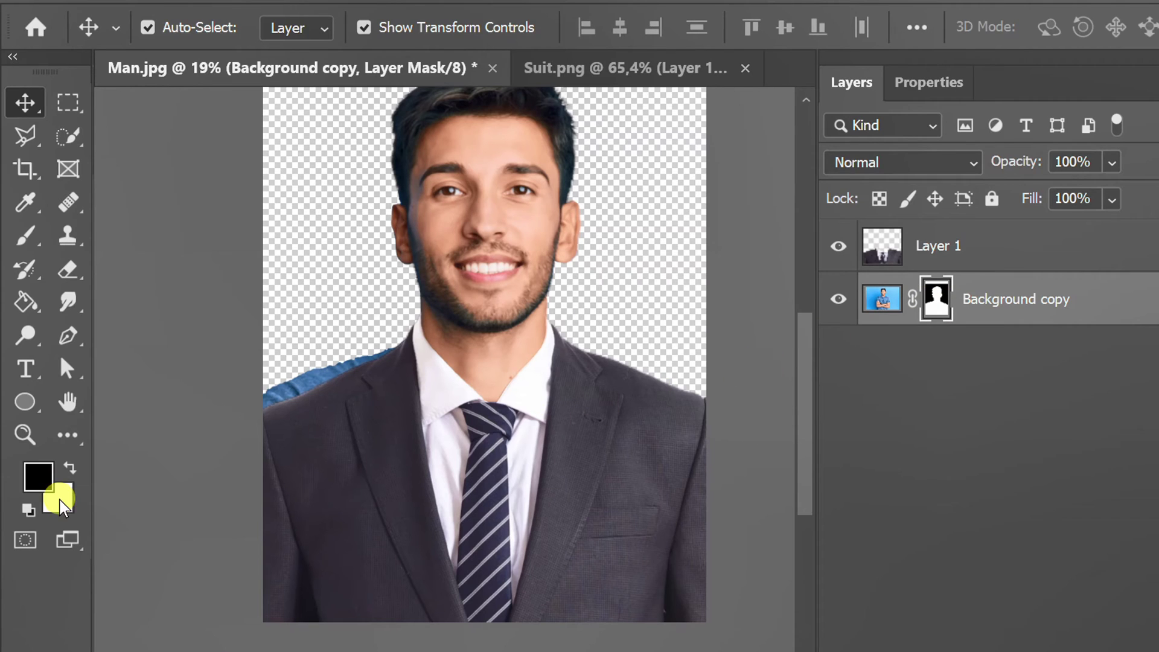
click(70, 469)
click(70, 469)
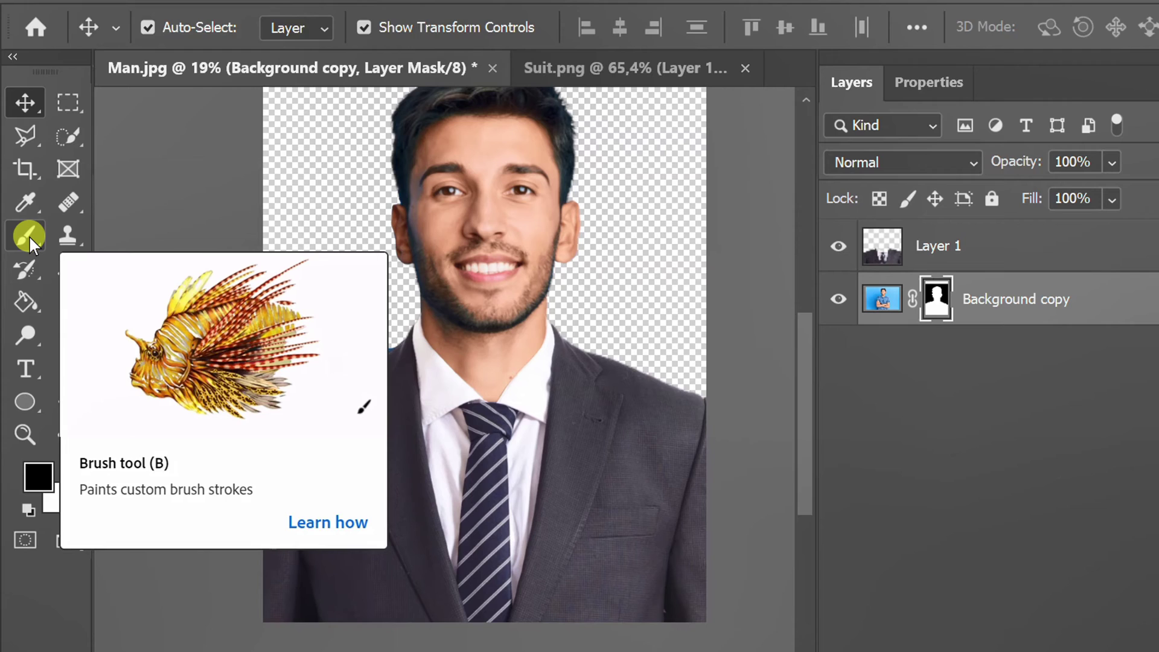
click(26, 236)
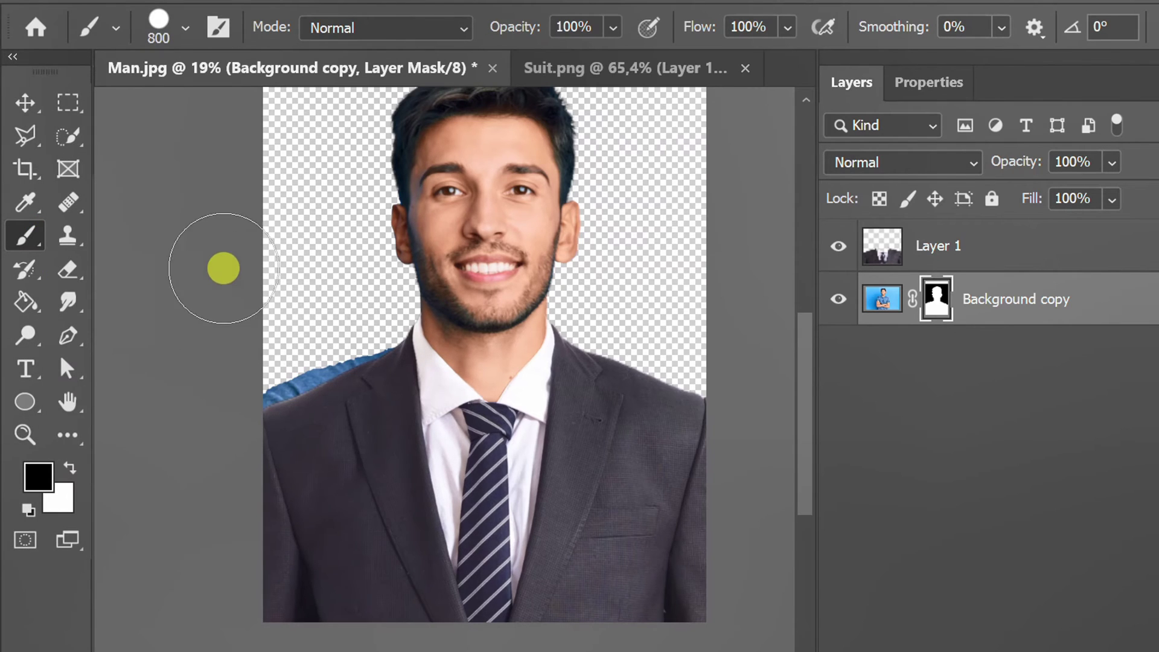
mouse_move(227, 411)
mouse_down()
mouse_move(363, 369)
mouse_move(258, 438)
mouse_up()
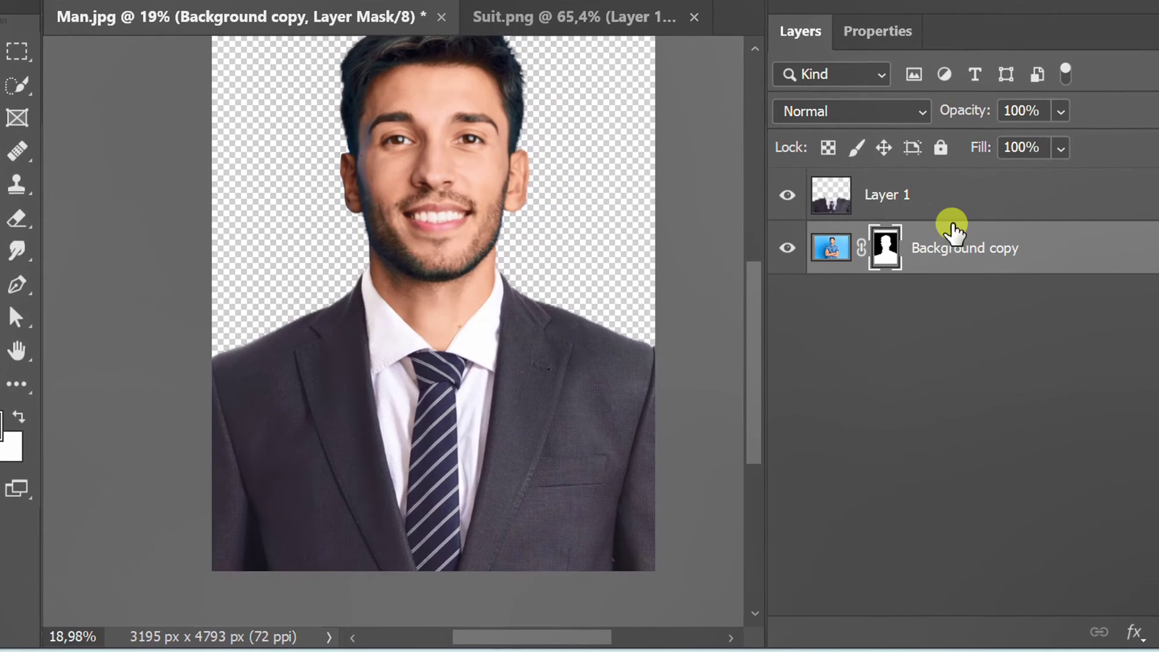
Convert the suit layer, Layer 1, to a smart object.
click(932, 195)
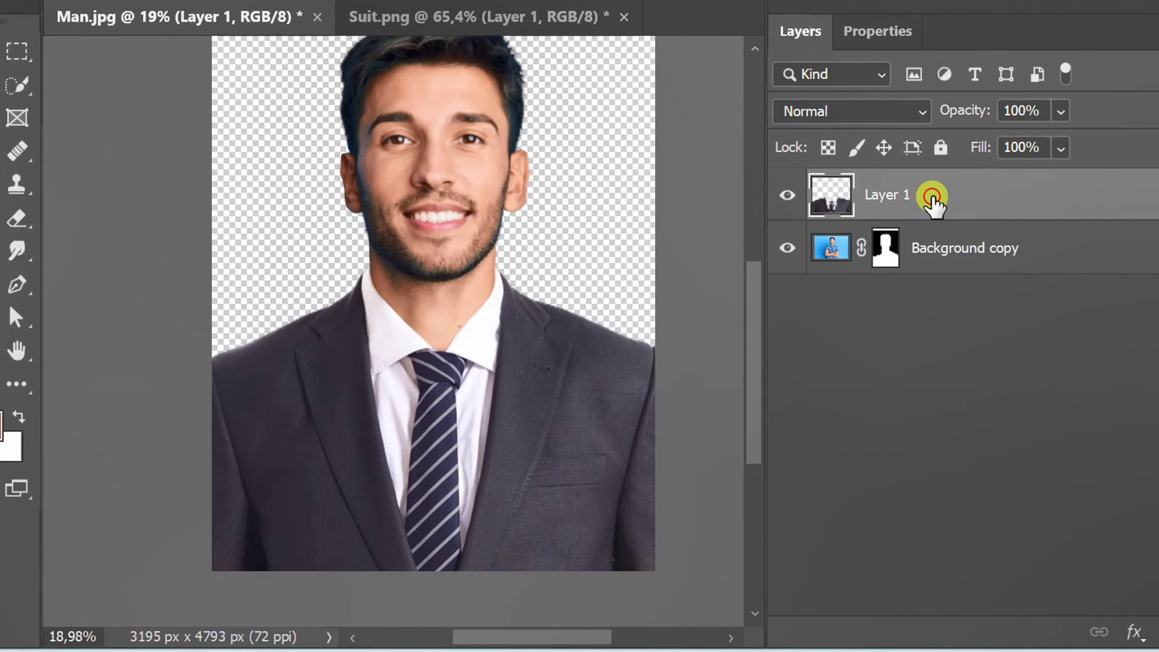
right_click(933, 196)
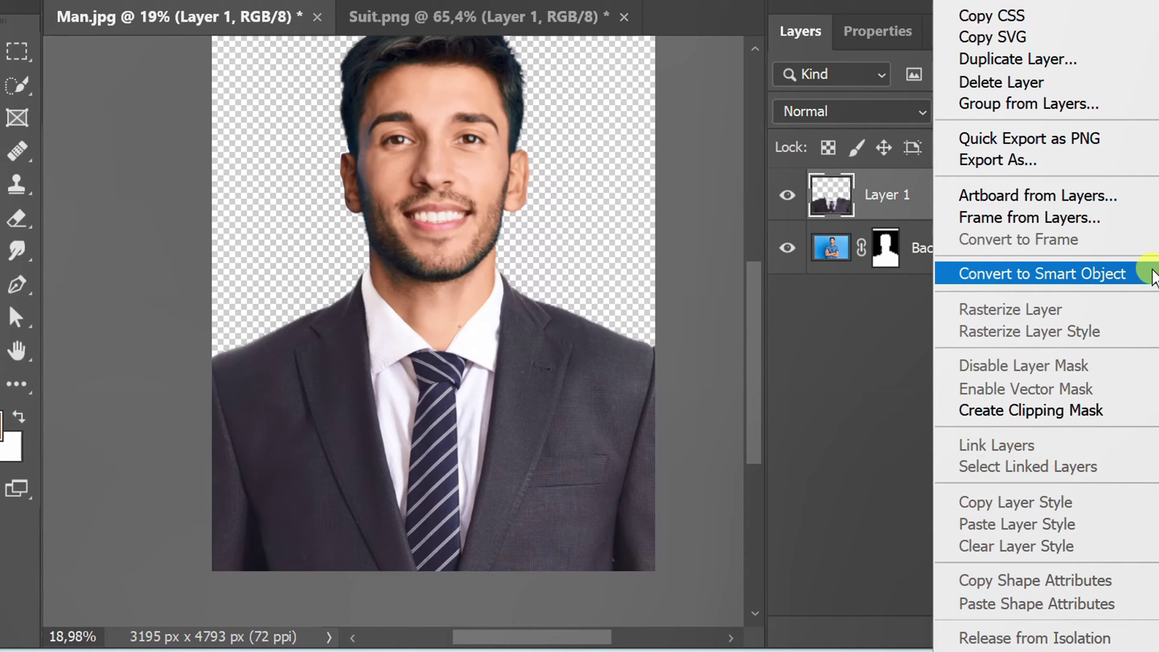
click(1153, 276)
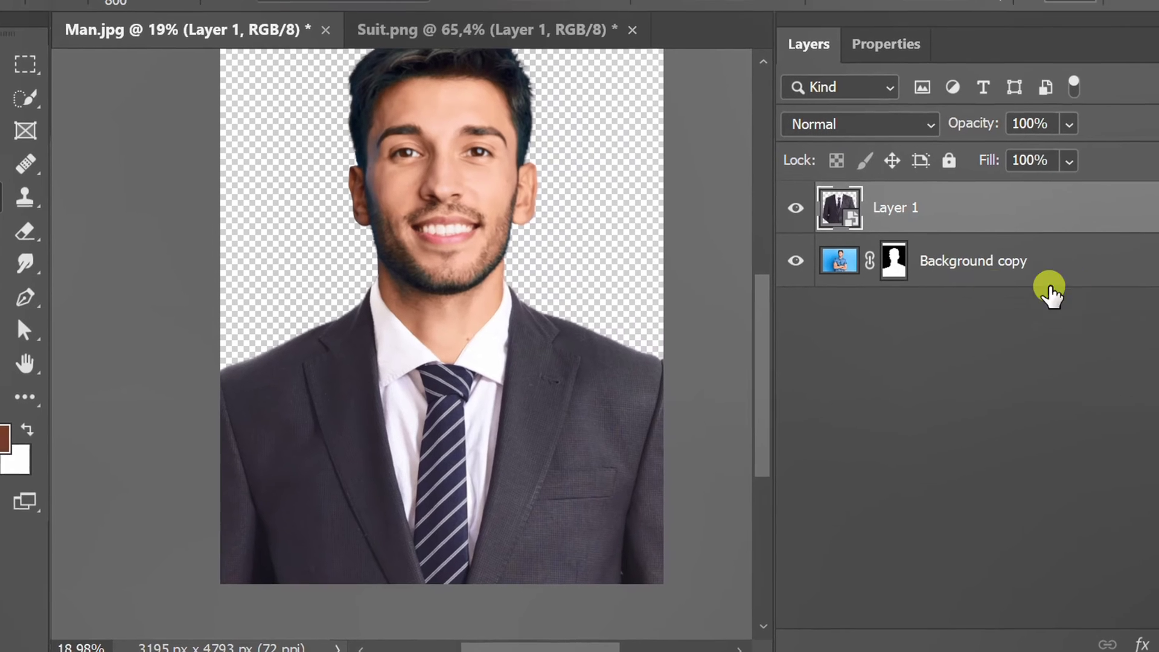
Show the rulers and place a horizontal guide at the outer end of the jacket's right shoulder.
click(434, 14)
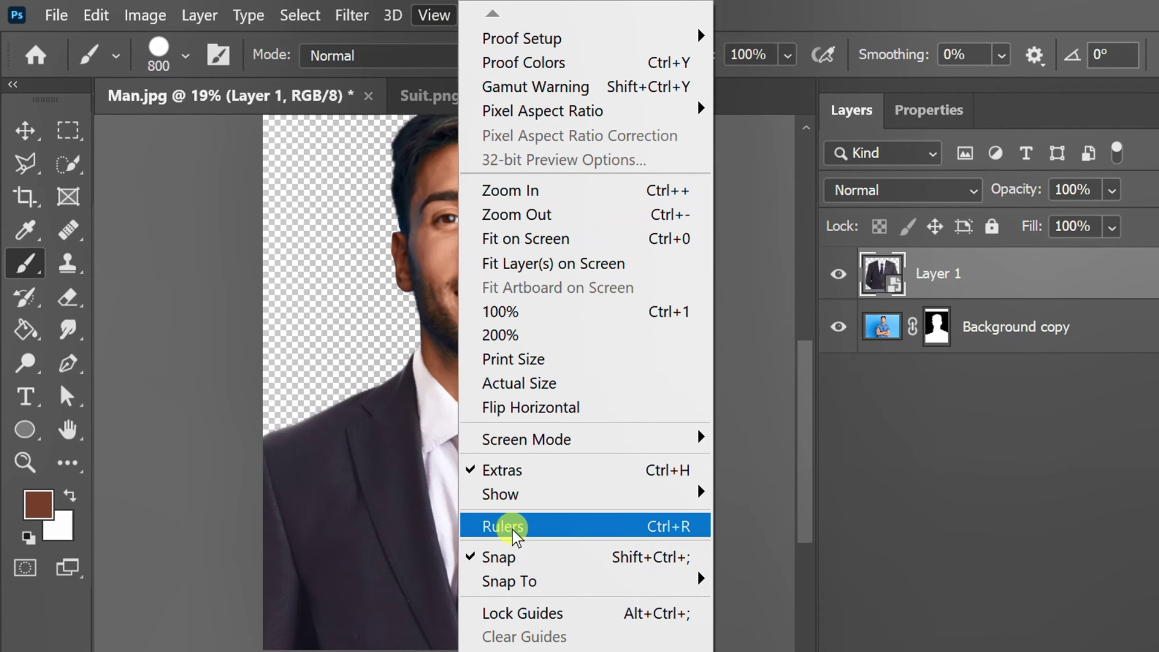
click(544, 529)
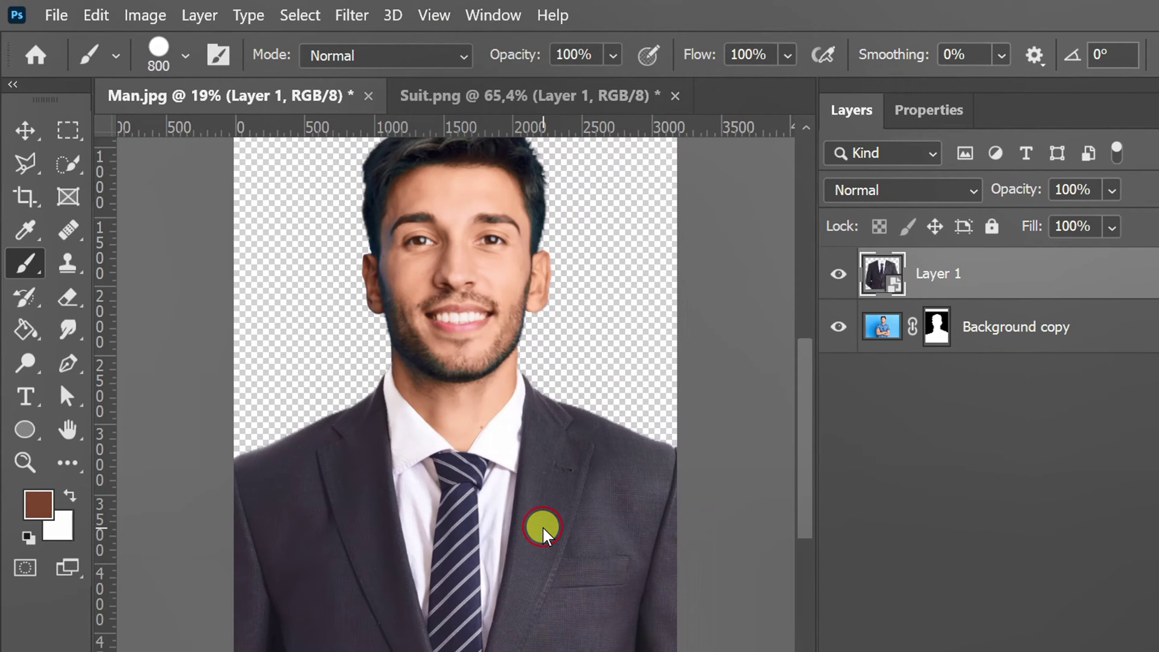
drag(452, 127, 444, 446)
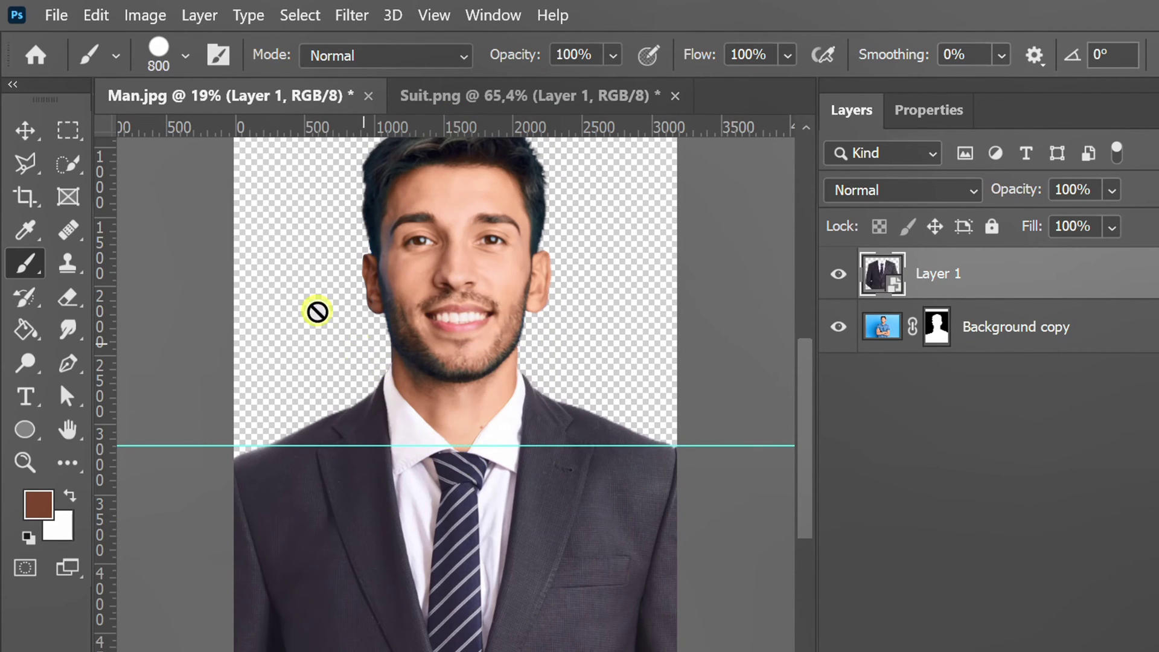
Start Puppet Warp on the suit and pin both shoulders, both collar sides and the tie knot.
click(90, 15)
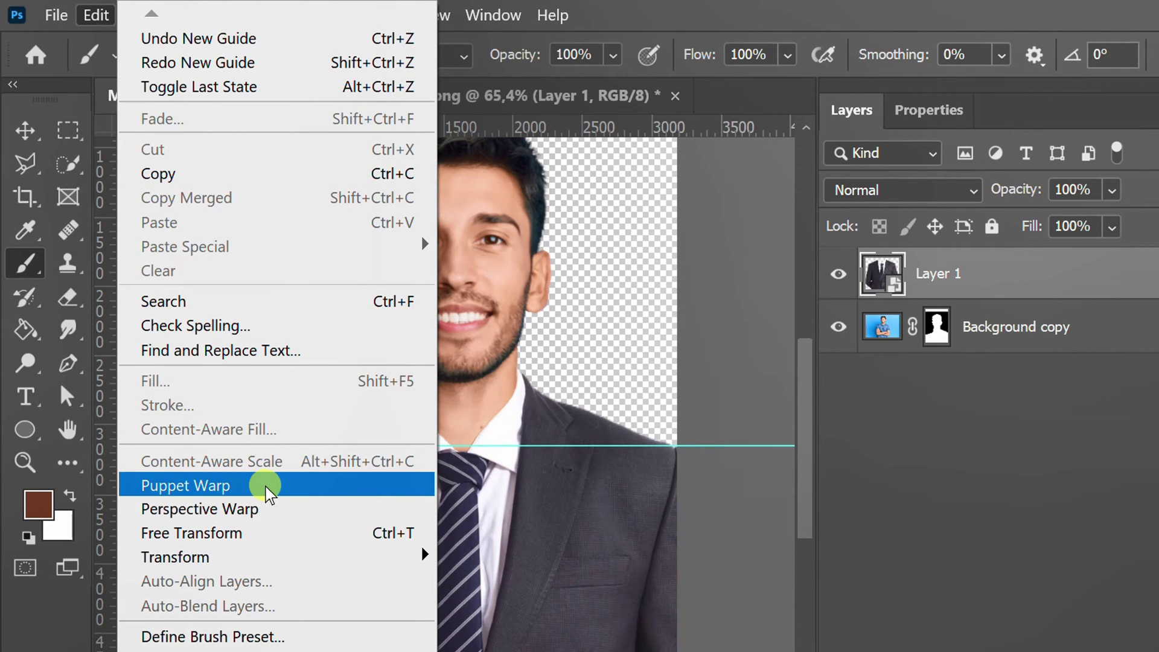
click(233, 487)
scroll(356, 464, up, 2)
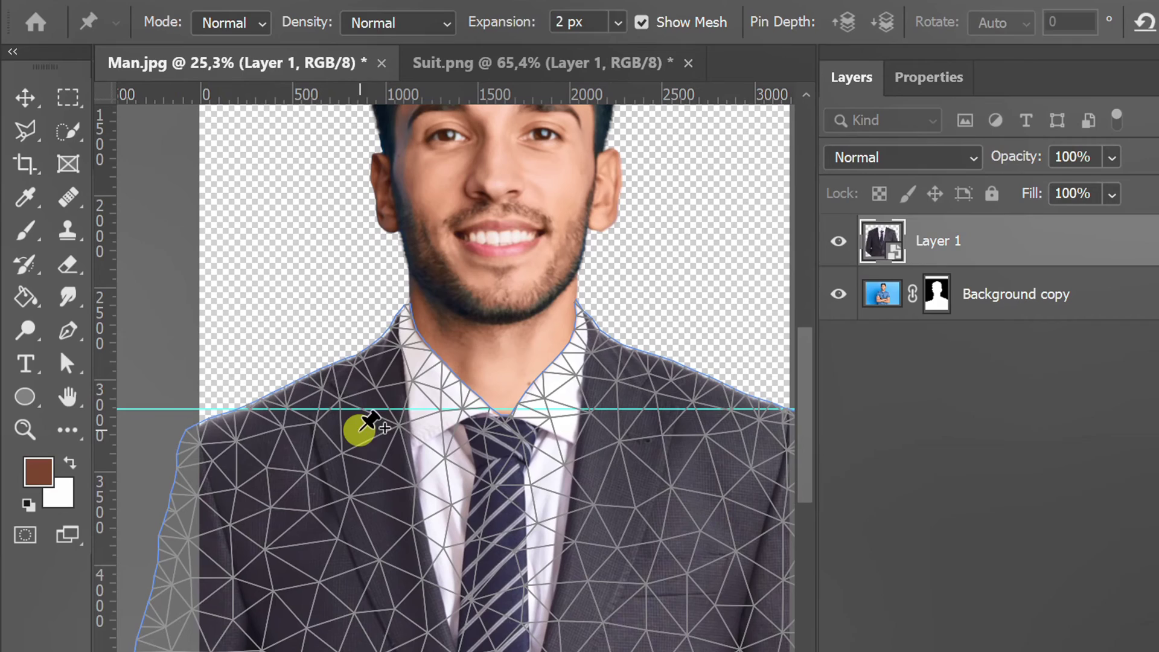
click(225, 473)
click(301, 442)
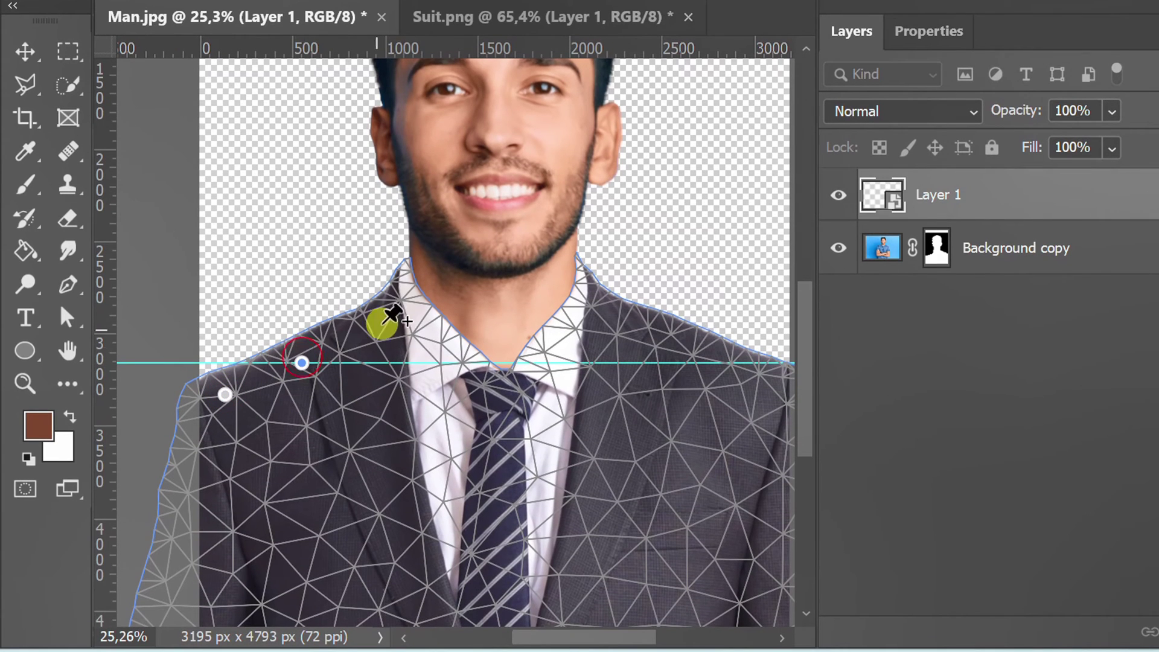
click(400, 288)
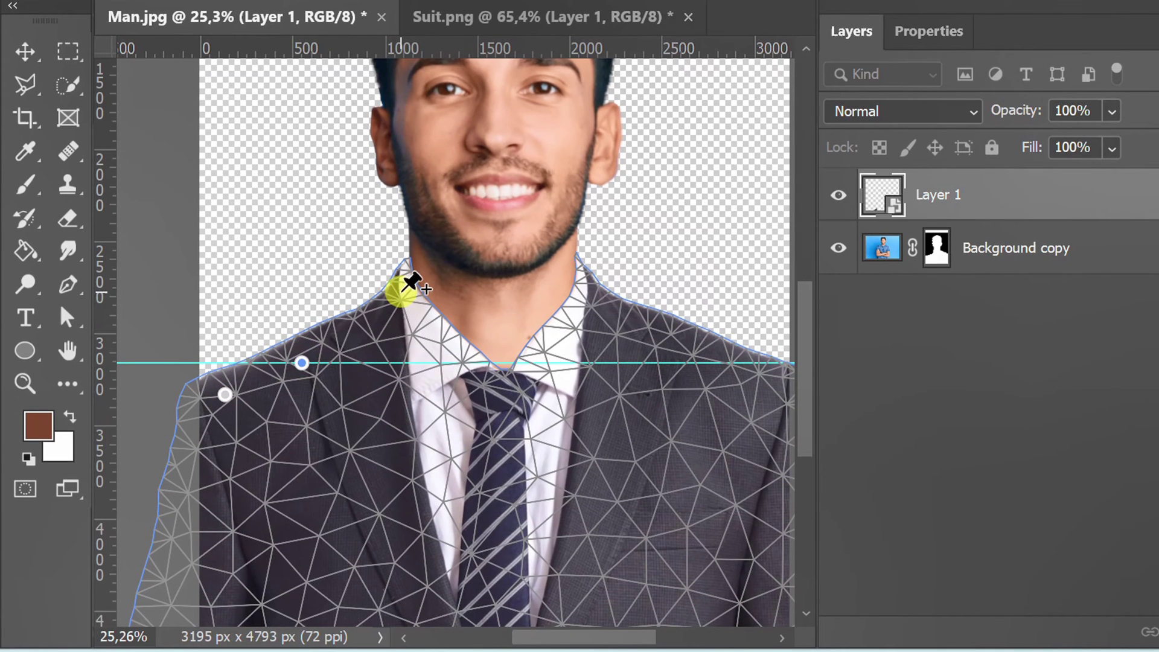
click(442, 343)
click(500, 392)
click(558, 332)
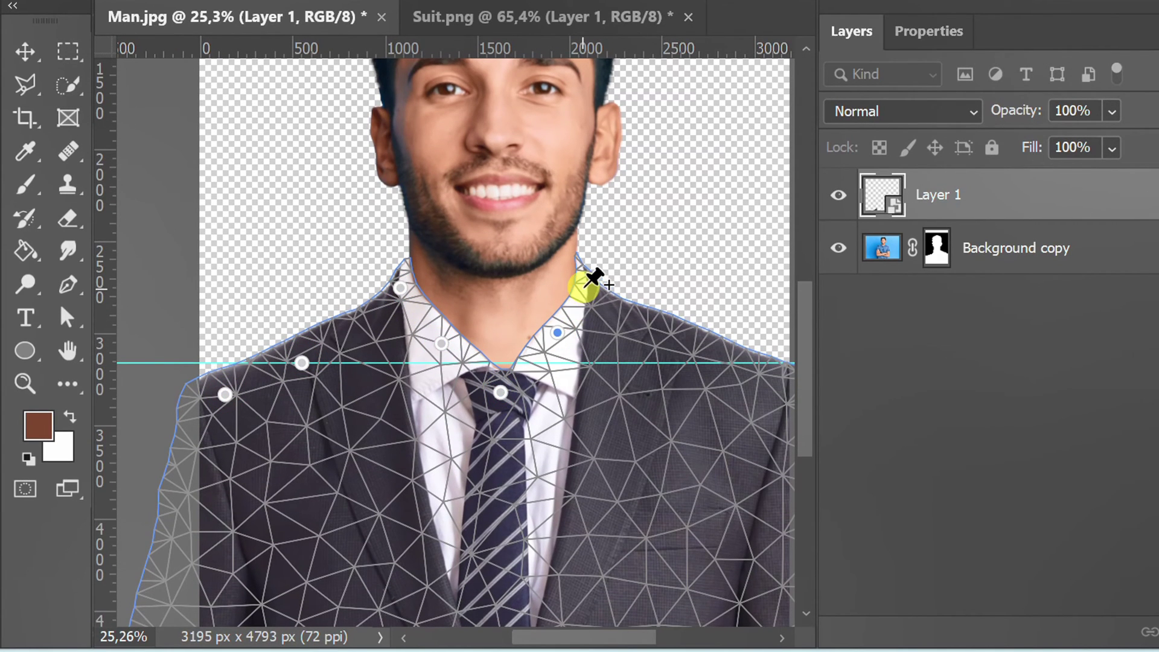
click(581, 287)
click(689, 344)
Add Puppet Warp pins near both lower corners of the visible jacket.
key(space)
drag(648, 365, 519, 325)
key(space)
drag(661, 329, 606, 169)
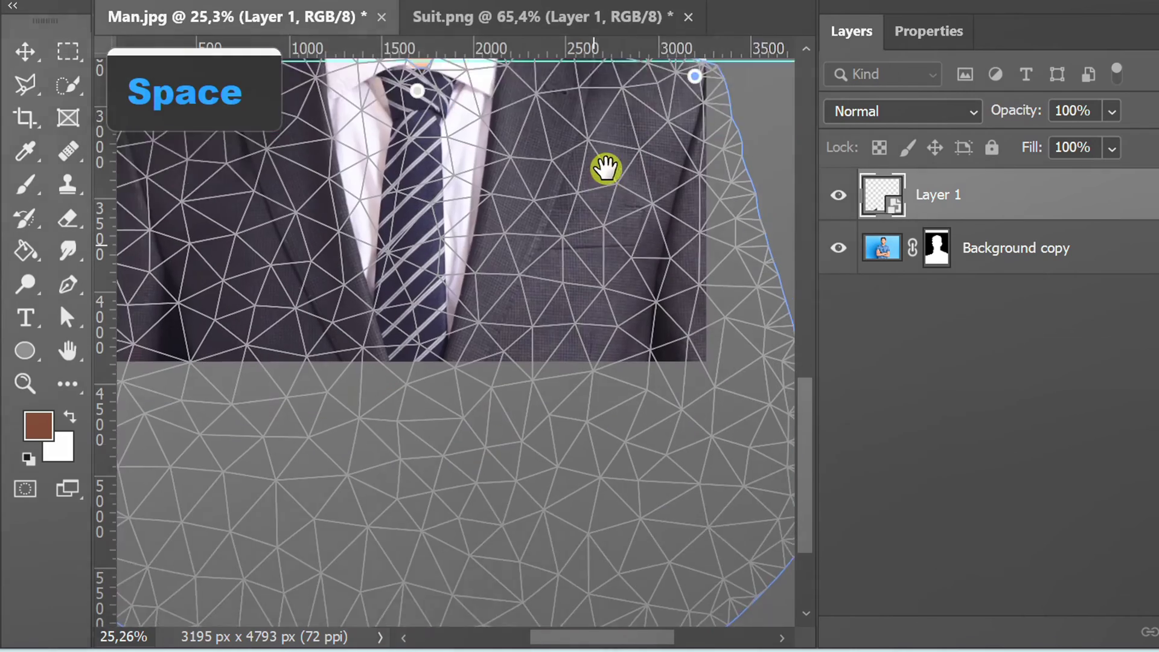
key(space)
drag(693, 272, 342, 366)
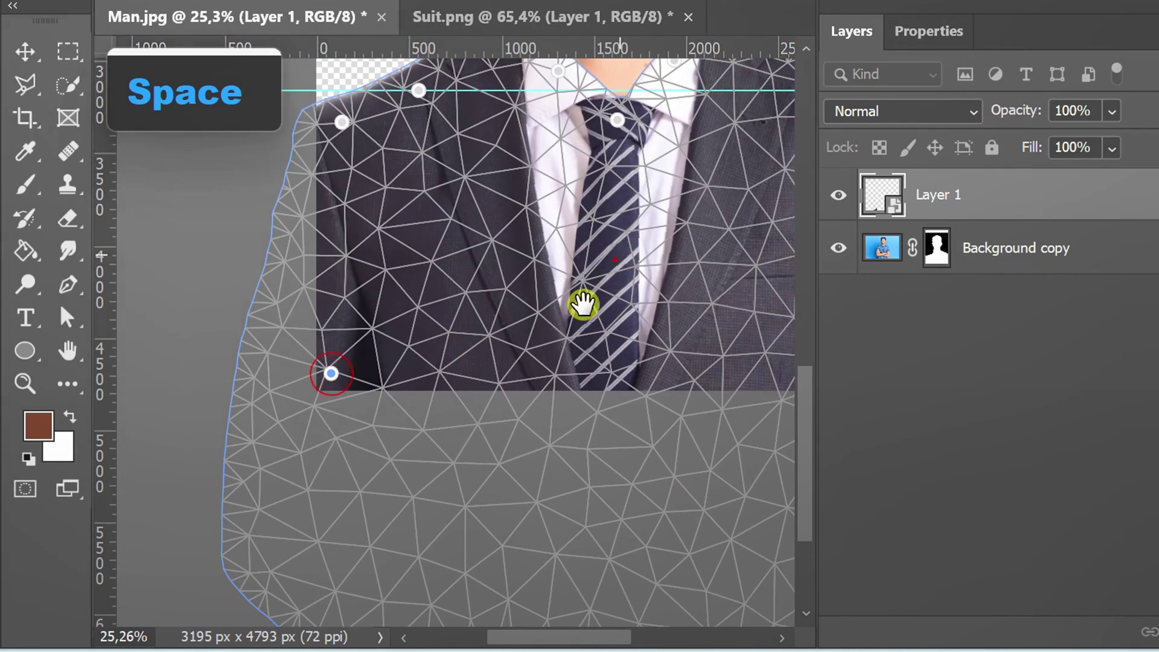
drag(583, 304, 464, 464)
Raise the left shoulder pins and slightly lower the inner right shoulder pin to level the shoulders against the guide.
scroll(464, 464, up, 1)
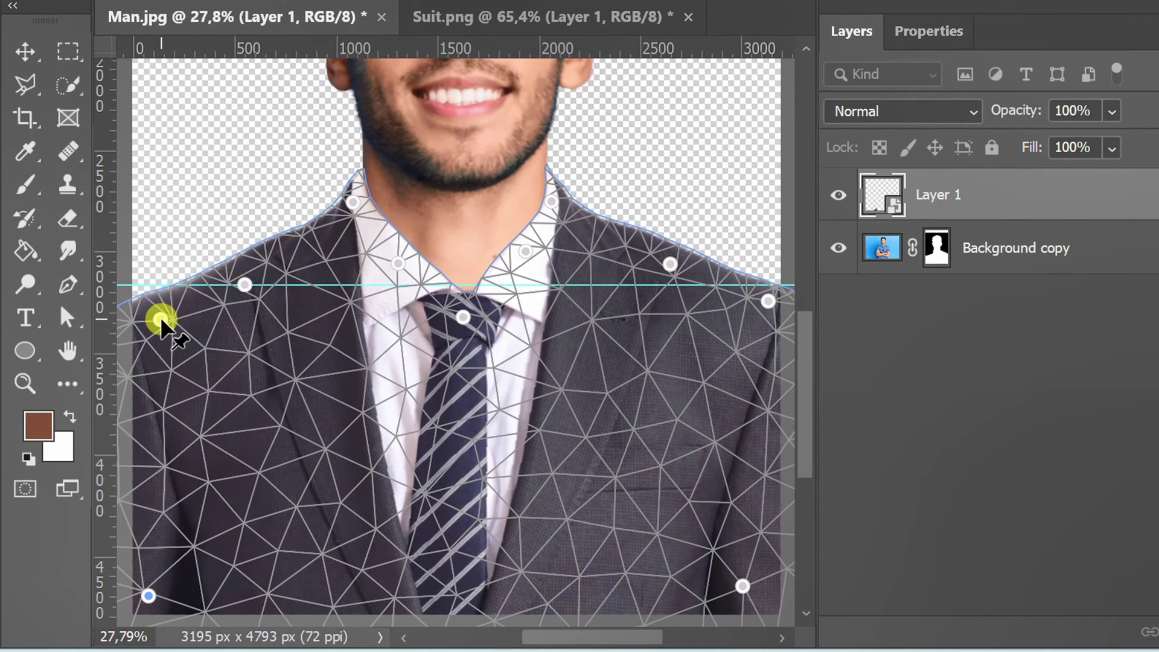
drag(160, 320, 157, 310)
click(245, 285)
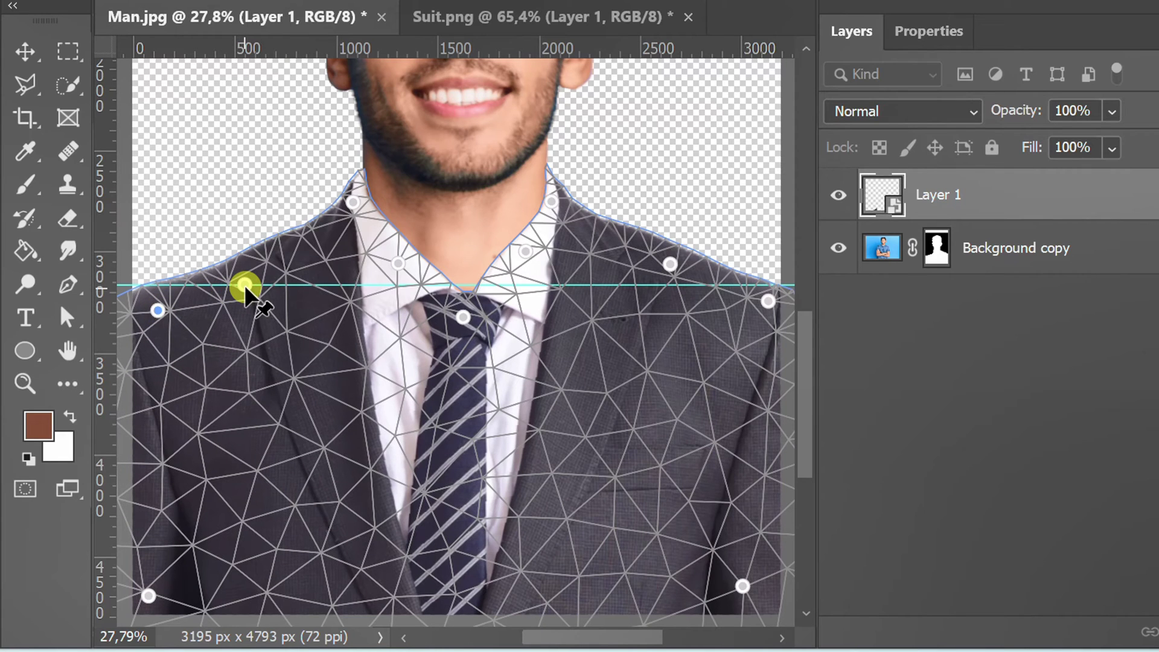
mouse_move(244, 285)
mouse_down()
mouse_move(245, 275)
mouse_move(255, 289)
mouse_move(246, 285)
mouse_up()
scroll(242, 284, up, 10)
scroll(261, 336, down, 4)
scroll(650, 287, up, 4)
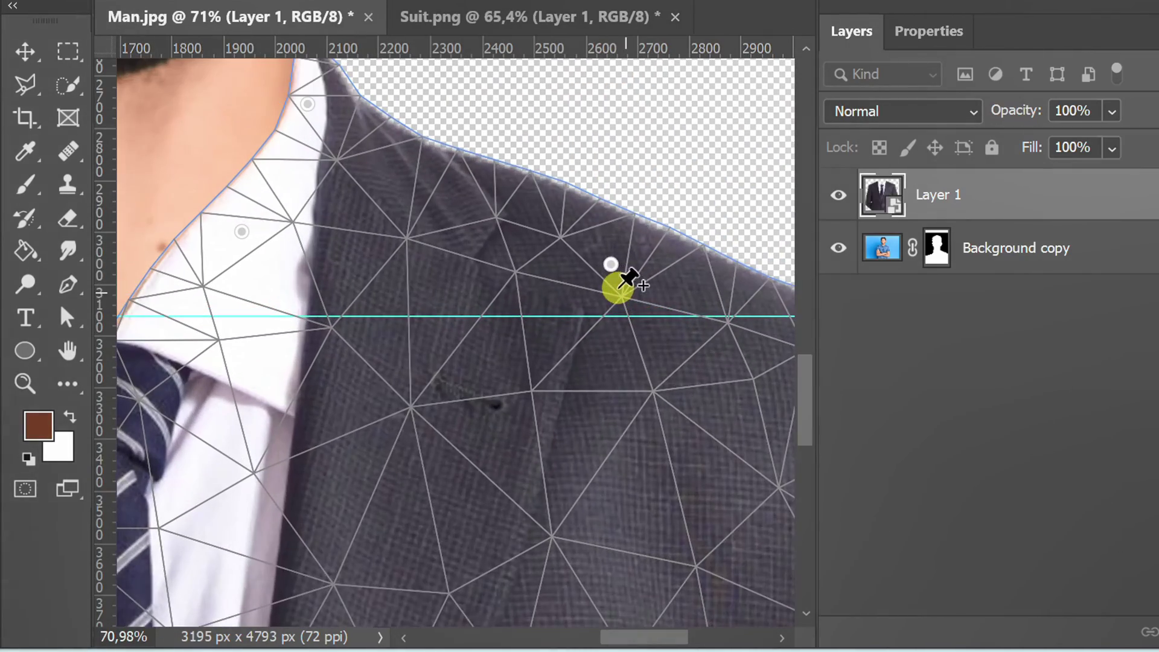
drag(611, 266, 614, 273)
scroll(610, 296, down, 4)
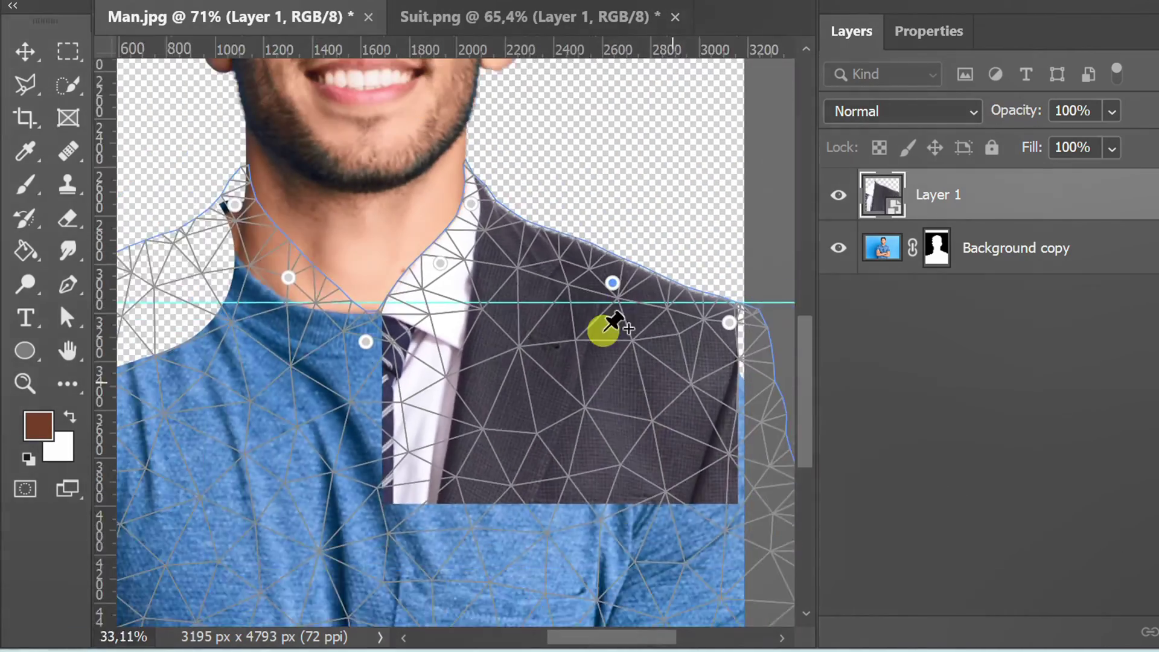
Shift the two left collar pins and the tie knot pin so the left collar fits against the neck.
scroll(604, 331, down, 2)
scroll(344, 293, up, 6)
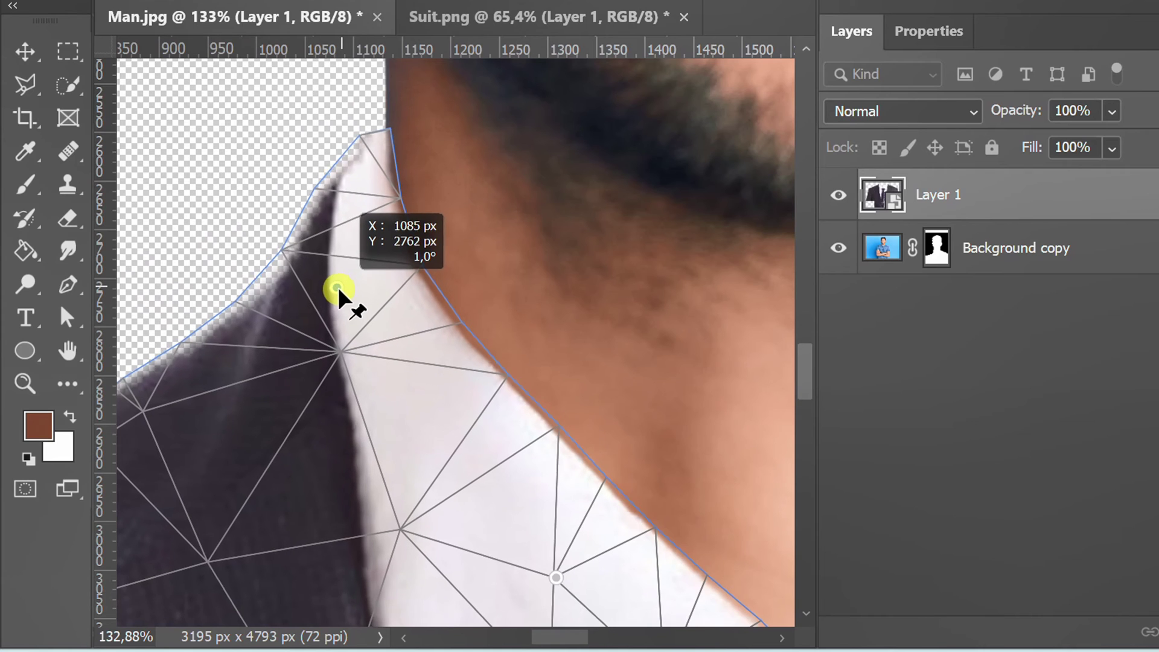
drag(340, 290, 339, 288)
scroll(370, 311, down, 4)
scroll(507, 329, up, 3)
drag(287, 436, 278, 449)
drag(480, 596, 472, 600)
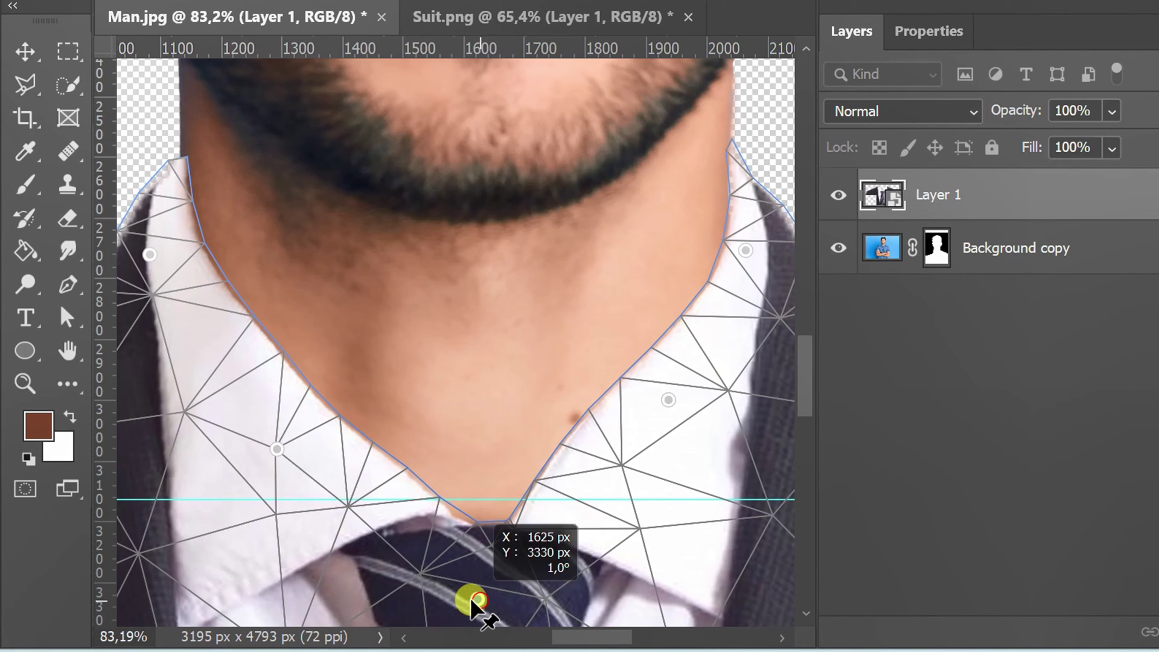
Shift the two right collar pins so the right collar edge follows the side of the neck.
drag(668, 400, 686, 416)
scroll(686, 417, down, 3)
scroll(572, 332, up, 6)
drag(572, 331, 561, 339)
scroll(642, 239, down, 2)
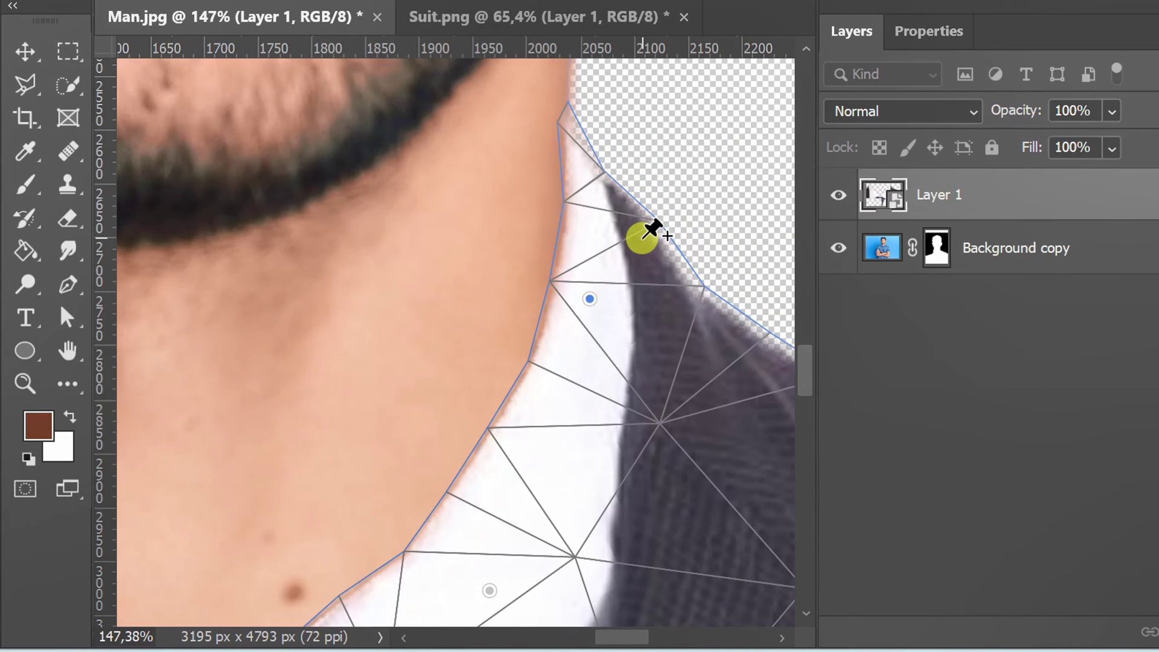
Nudge the pins along the tie slightly to straighten it and apply the Puppet Warp to the suit.
scroll(654, 229, down, 7)
drag(501, 545, 499, 542)
click(493, 468)
drag(493, 468, 495, 465)
key(Return)
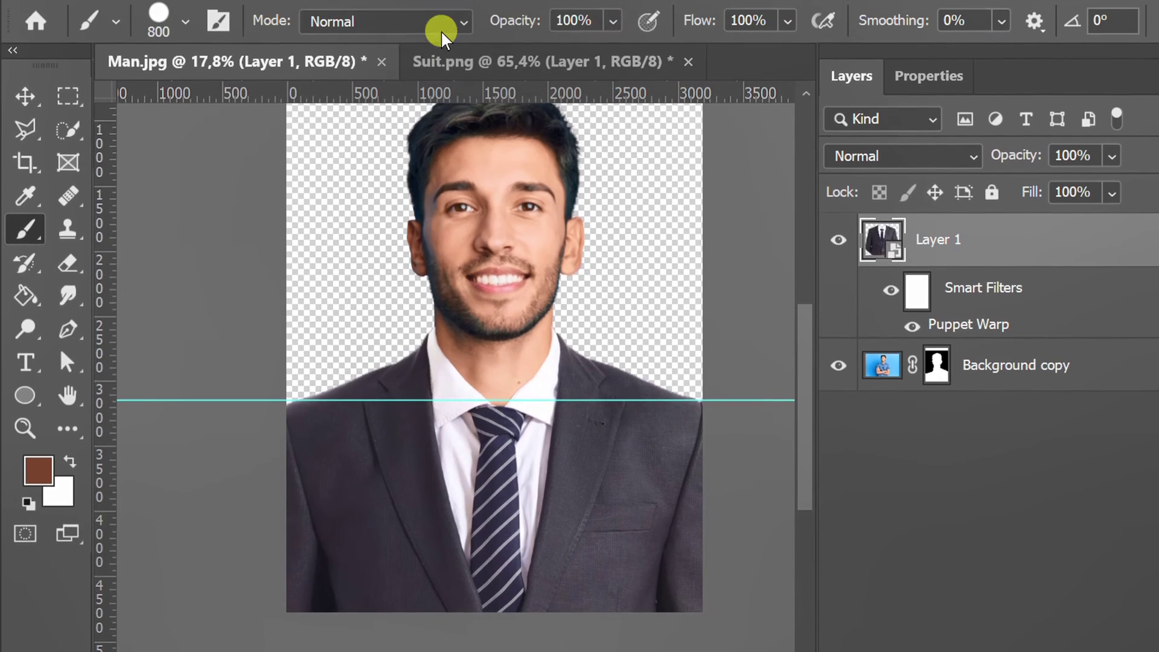
Clear the guides from the document and fit the whole image in view.
click(434, 15)
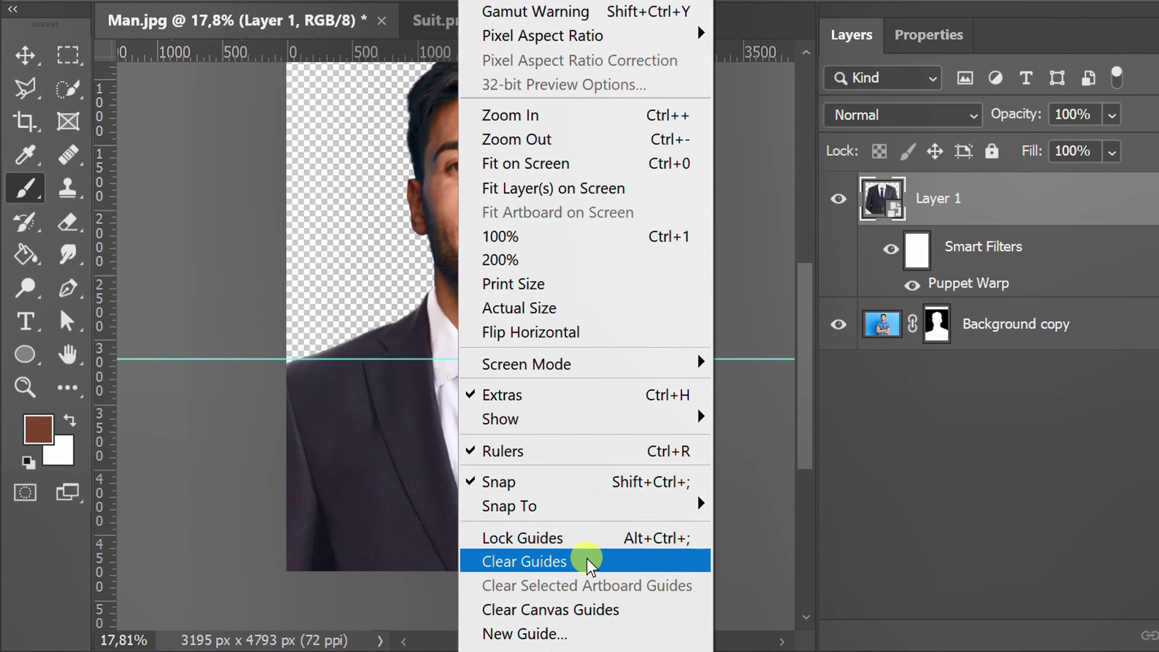
click(589, 563)
key(ctrl+0)
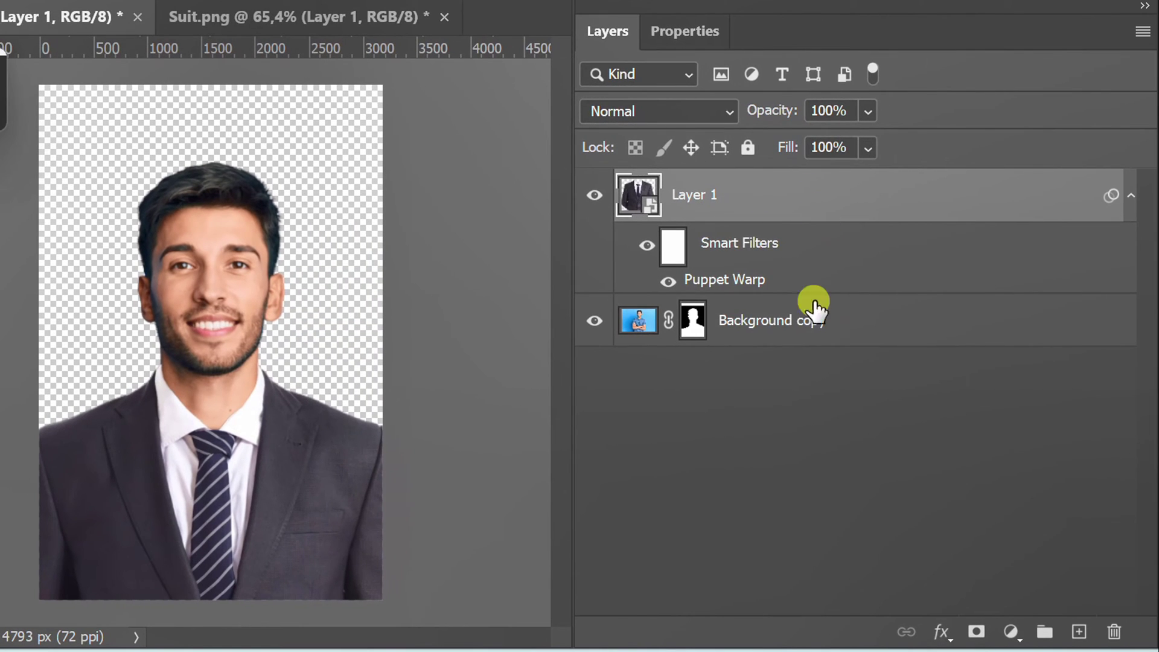
Link the suit layer (Layer 1) with the Background copy layer, then deselect both layers.
click(757, 329)
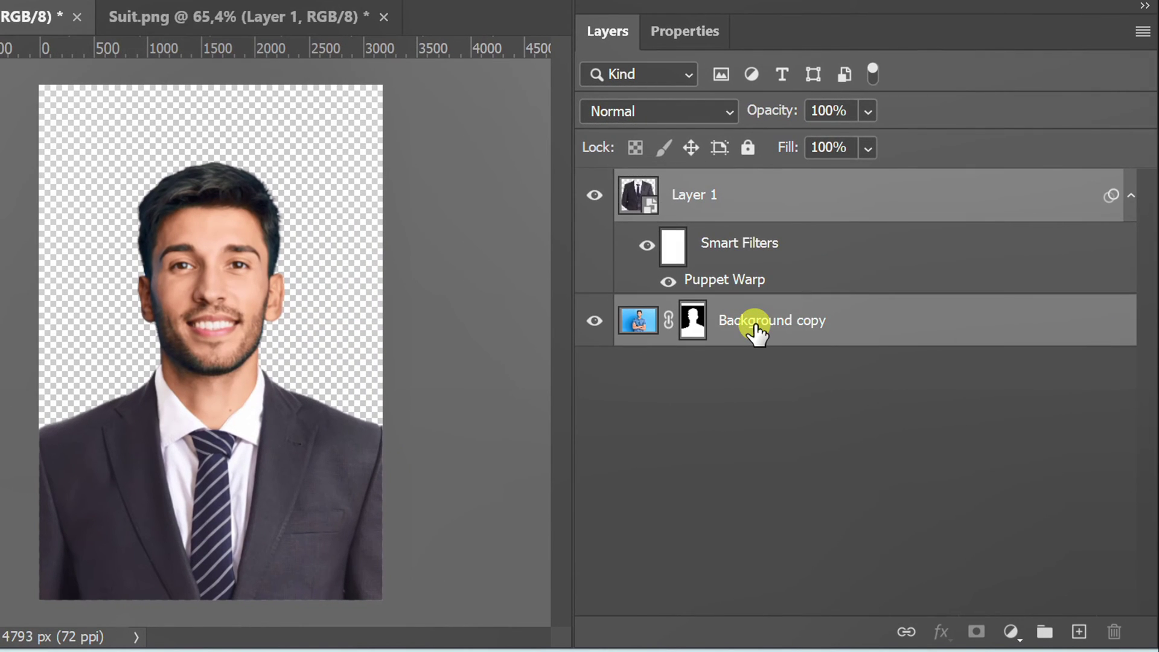
right_click(757, 330)
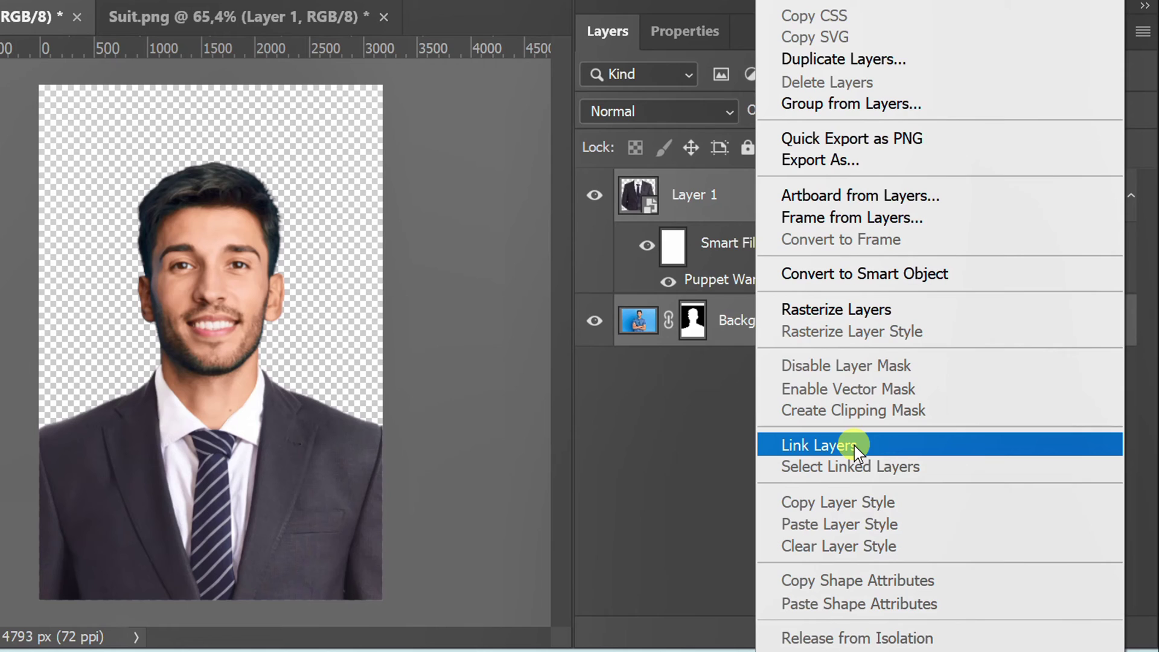
click(818, 445)
click(861, 431)
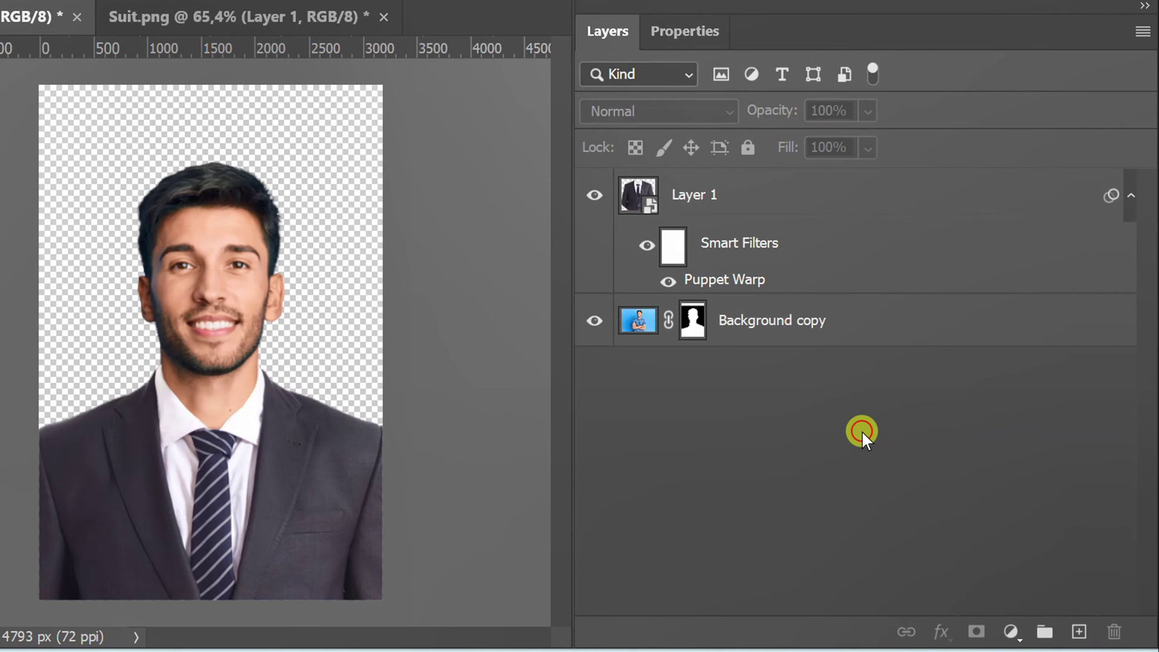
Add a Solid Color fill layer in red, using the in-gamut colour d62027.
click(1011, 631)
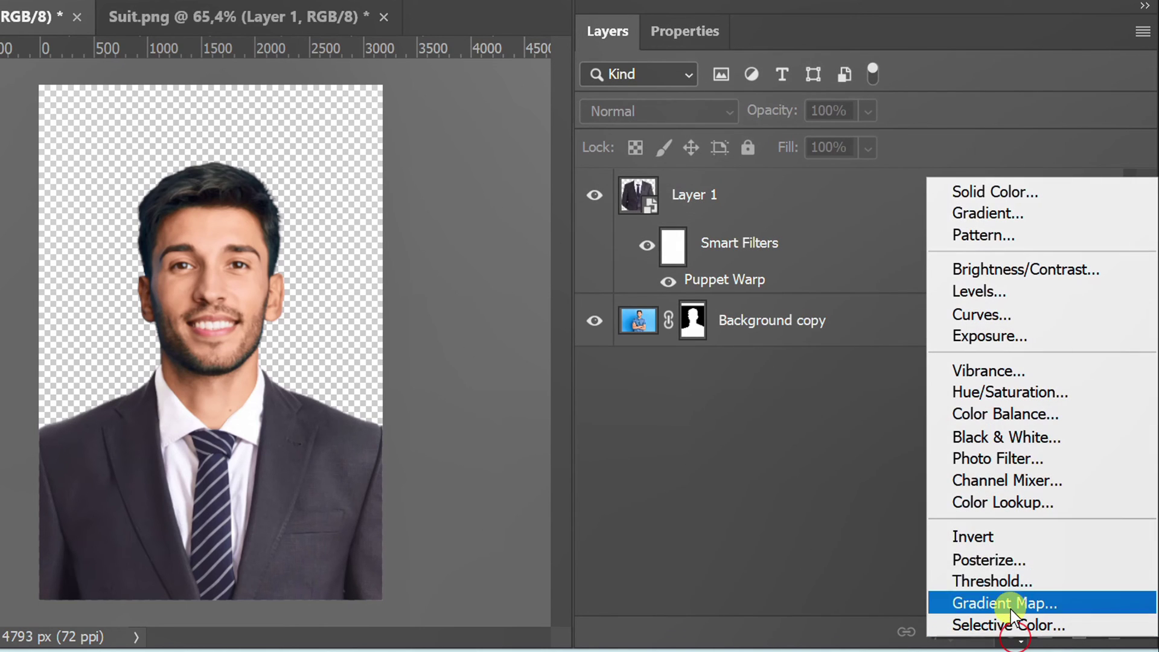
click(1019, 189)
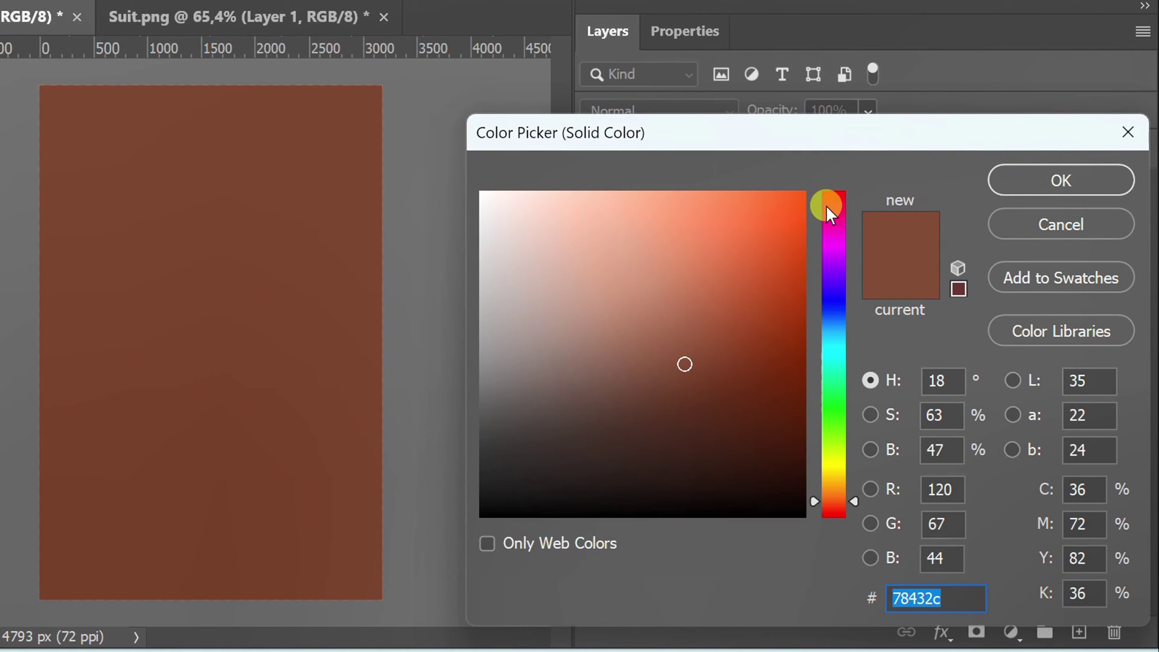
drag(826, 204, 852, 191)
drag(784, 210, 776, 243)
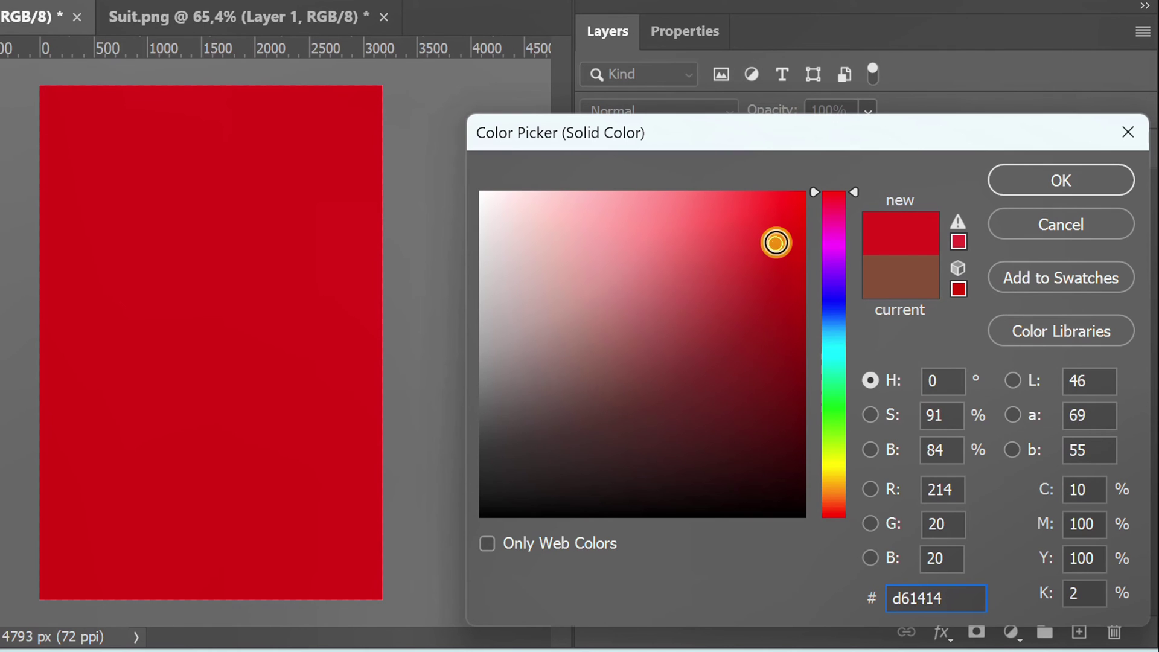
click(959, 222)
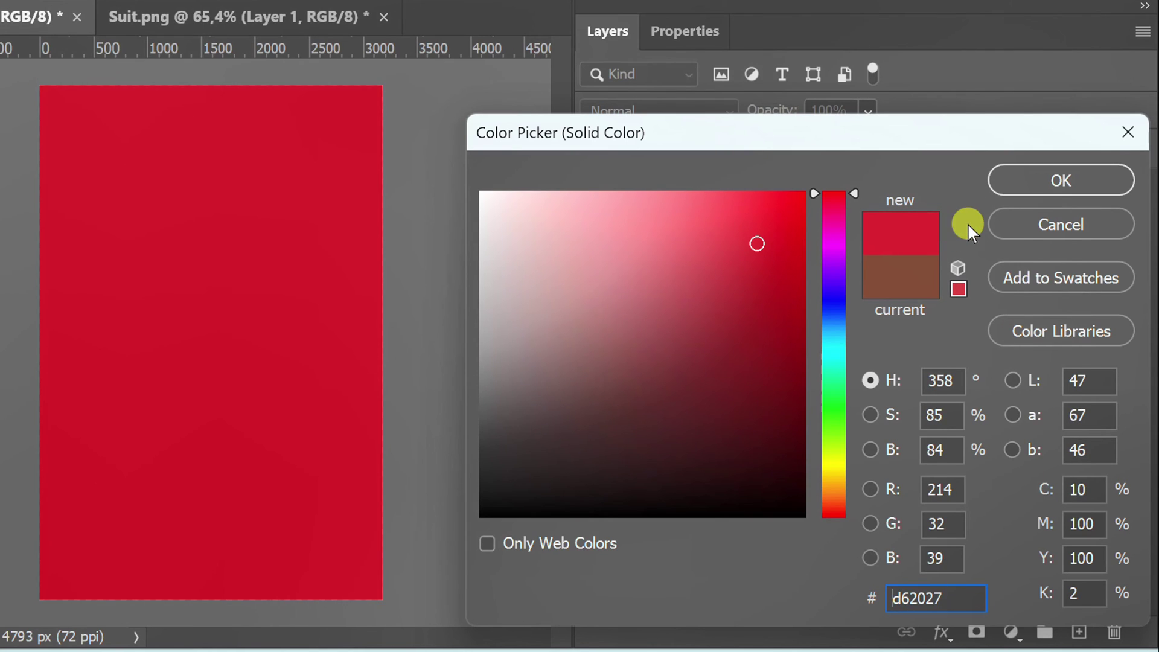
click(1049, 176)
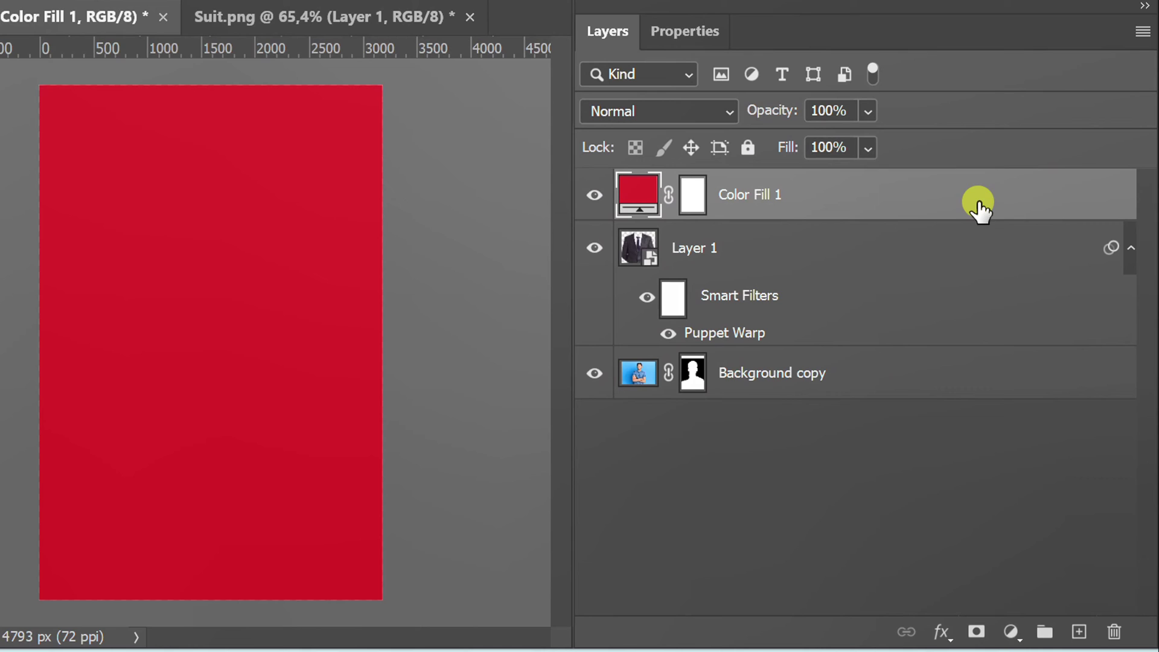
Move the red Color Fill 1 layer beneath Background copy so it serves as the photo's background.
drag(854, 196, 815, 394)
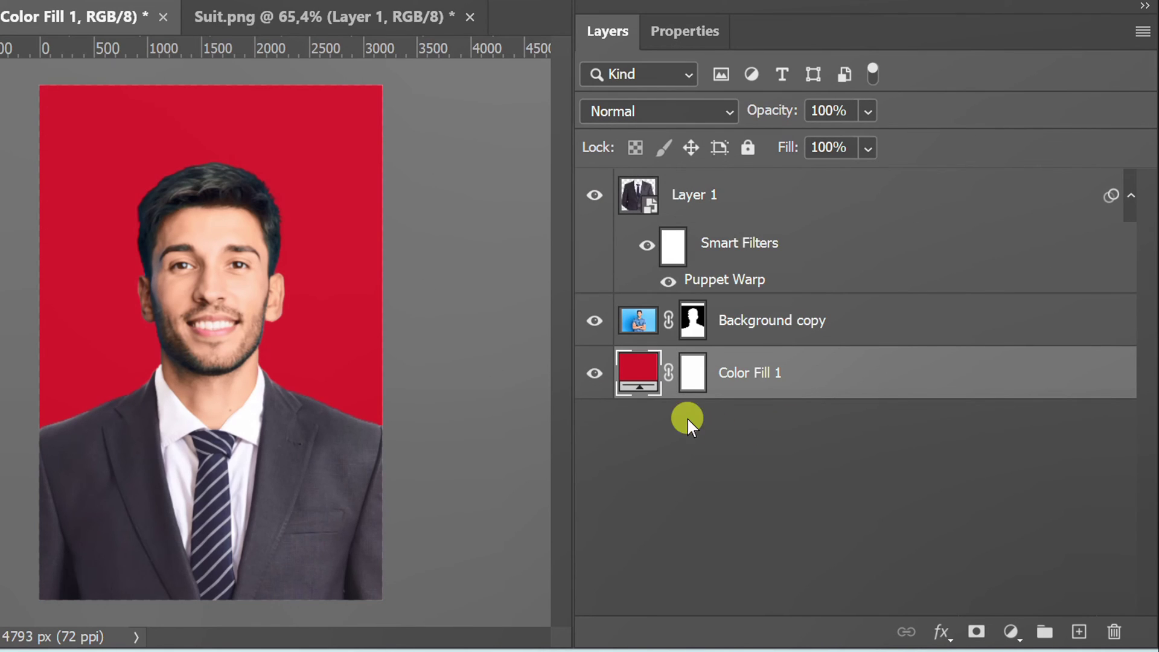
double_click(633, 371)
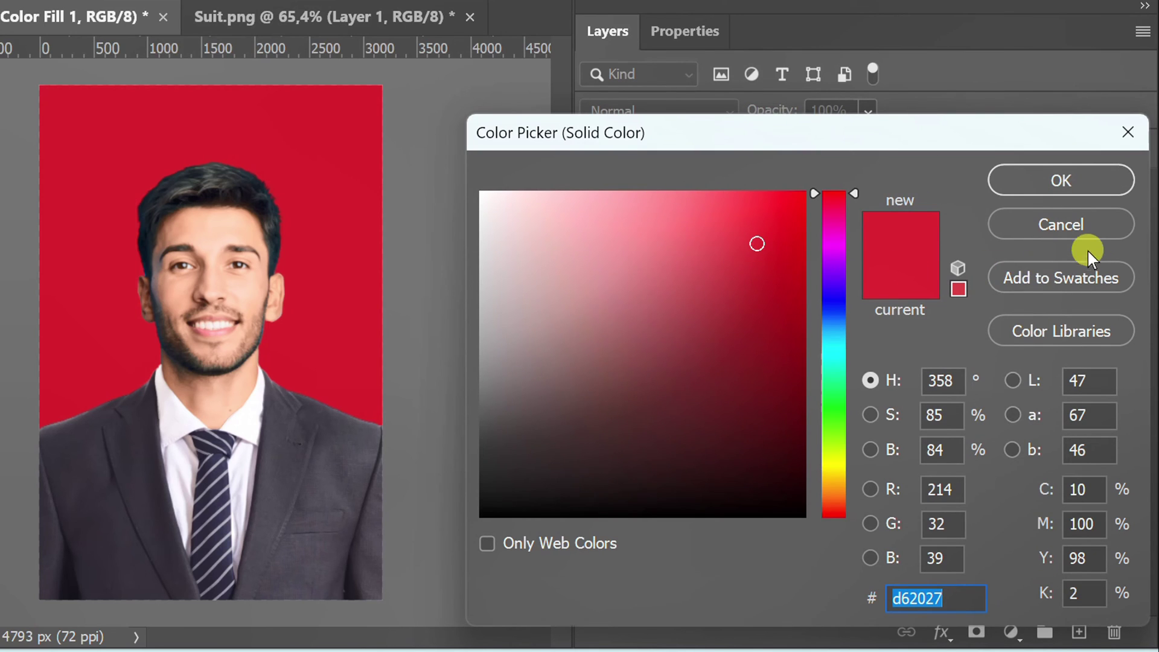
click(1103, 224)
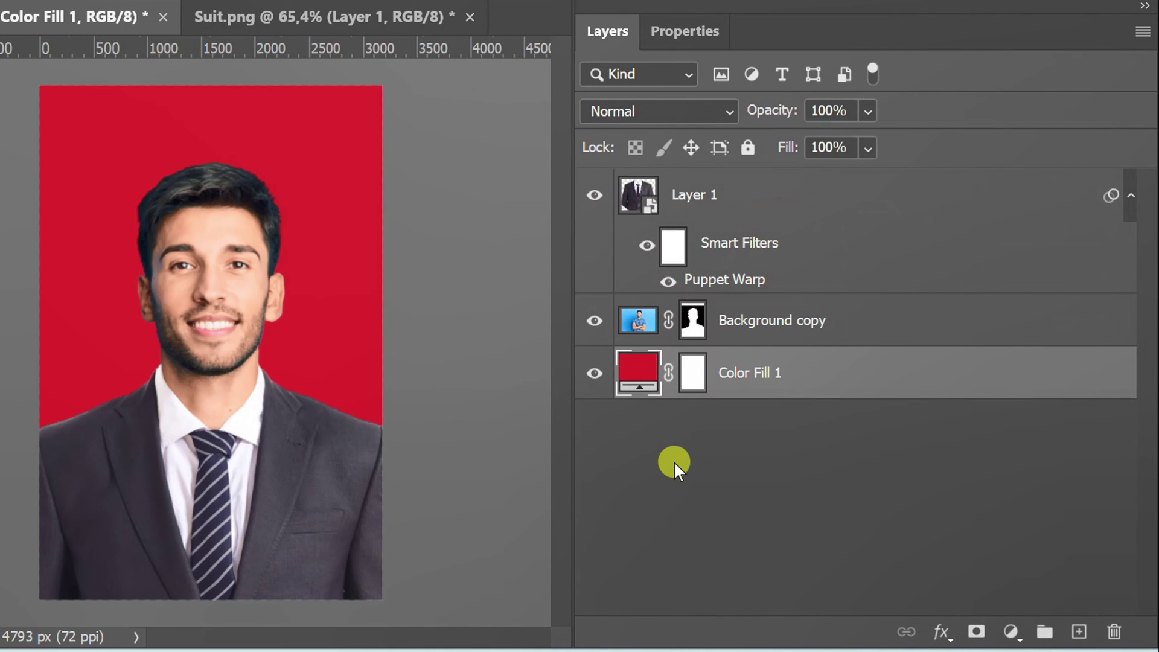
click(674, 465)
Add a Color Balance adjustment above Layer 1 and set Cyan–Red to 10 for the Shadows.
click(819, 196)
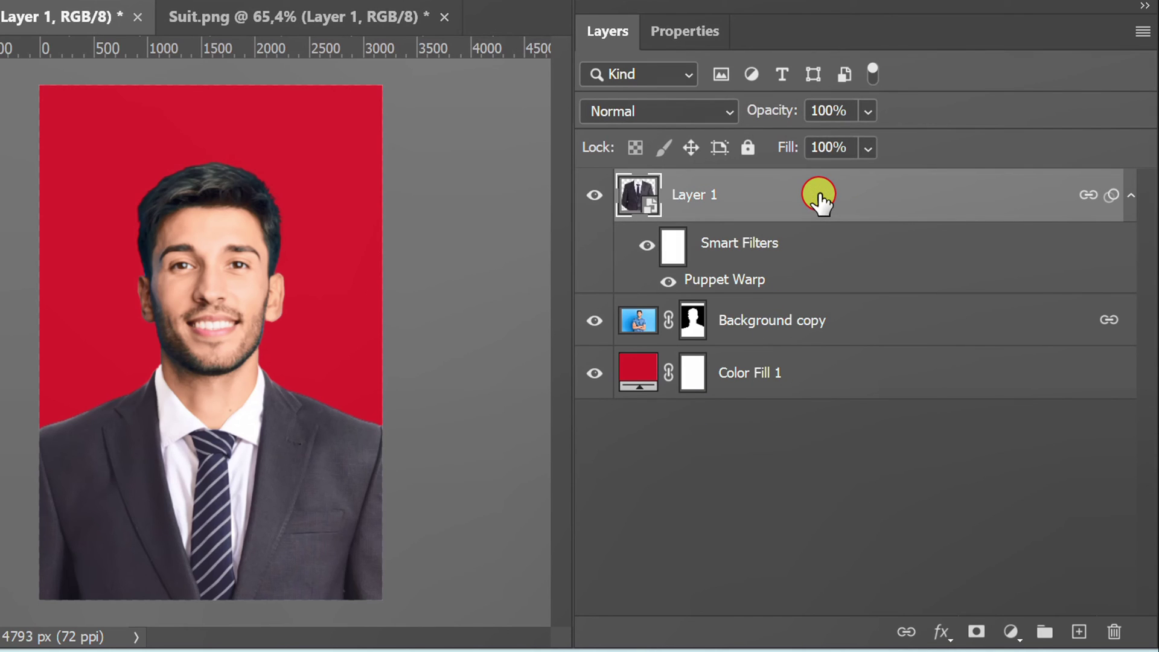
click(1012, 632)
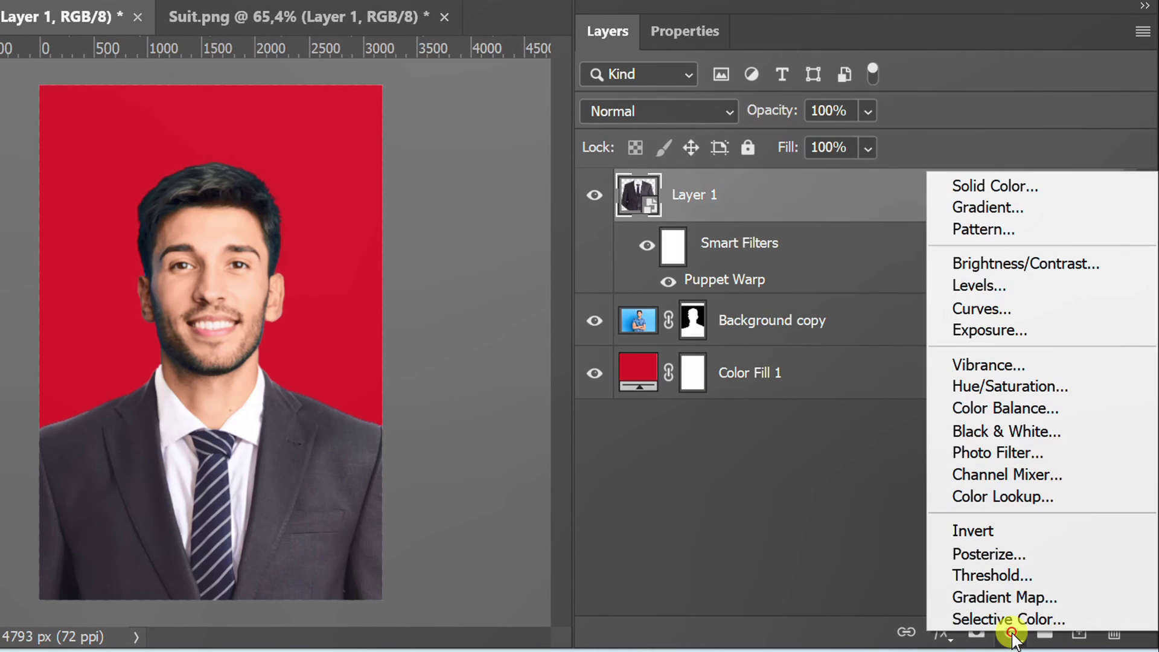
click(1059, 406)
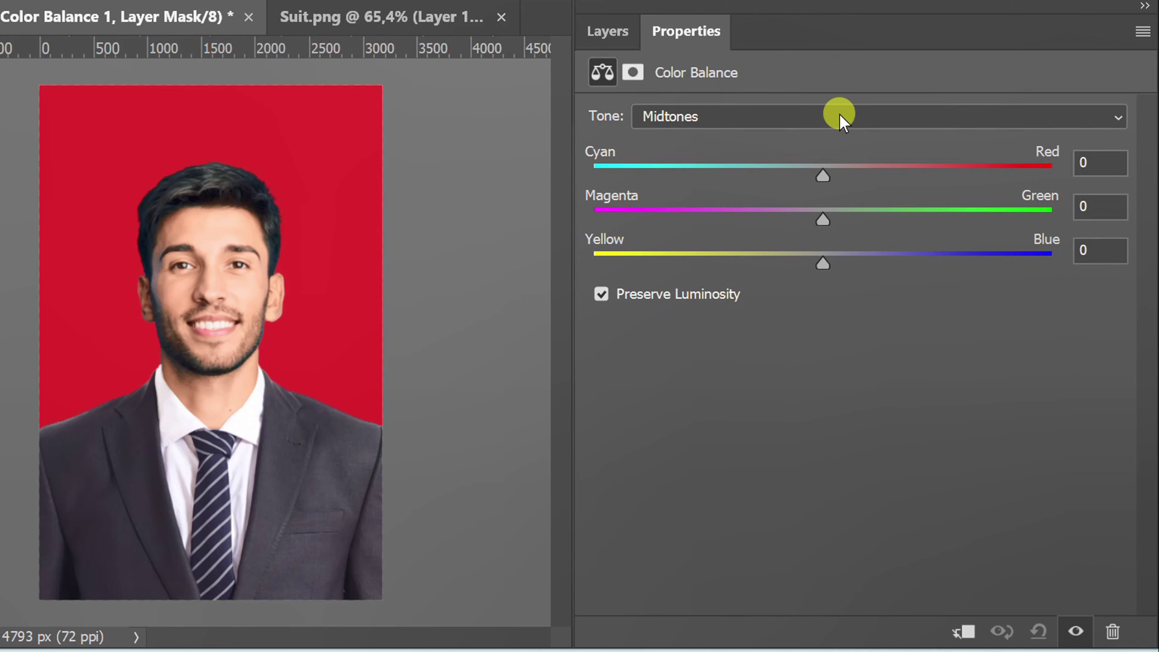
click(839, 115)
click(748, 140)
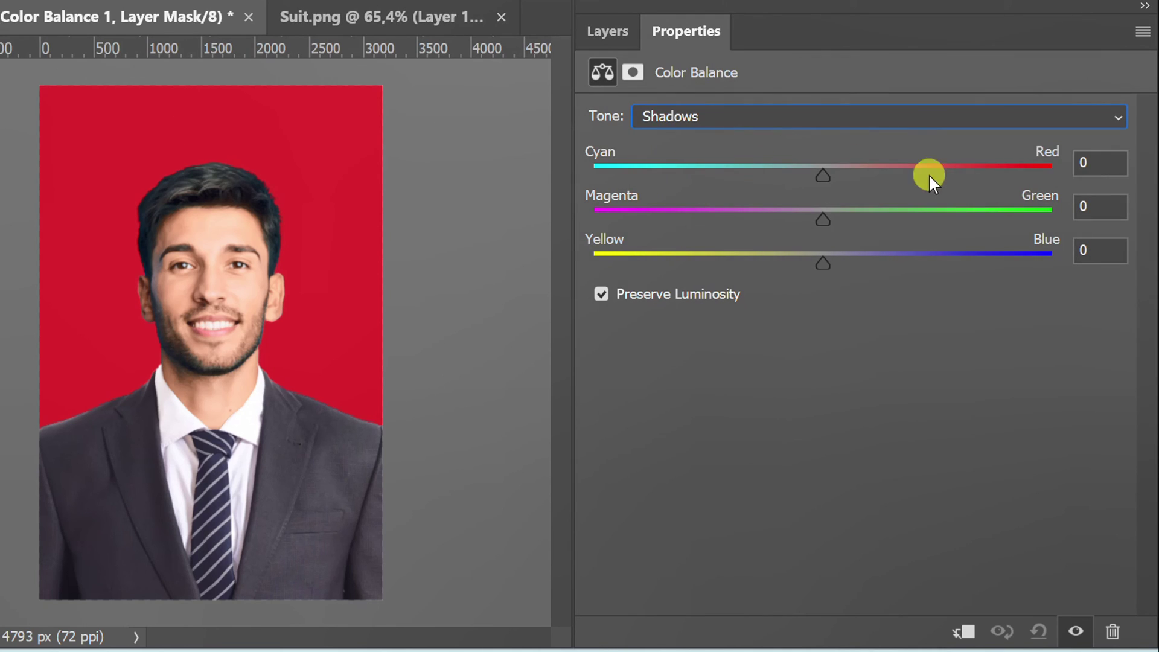
click(1094, 163)
text(10)
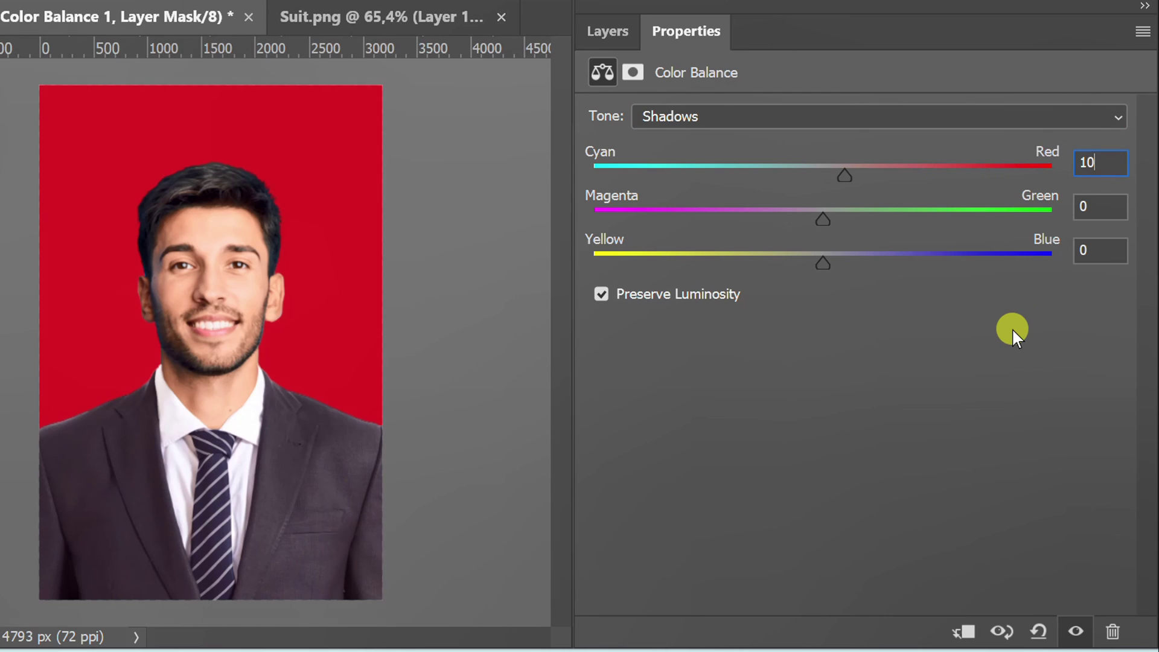
key(Return)
Set the Color Balance Cyan–Red value to 10 for the Midtones and return to the layer list.
click(837, 115)
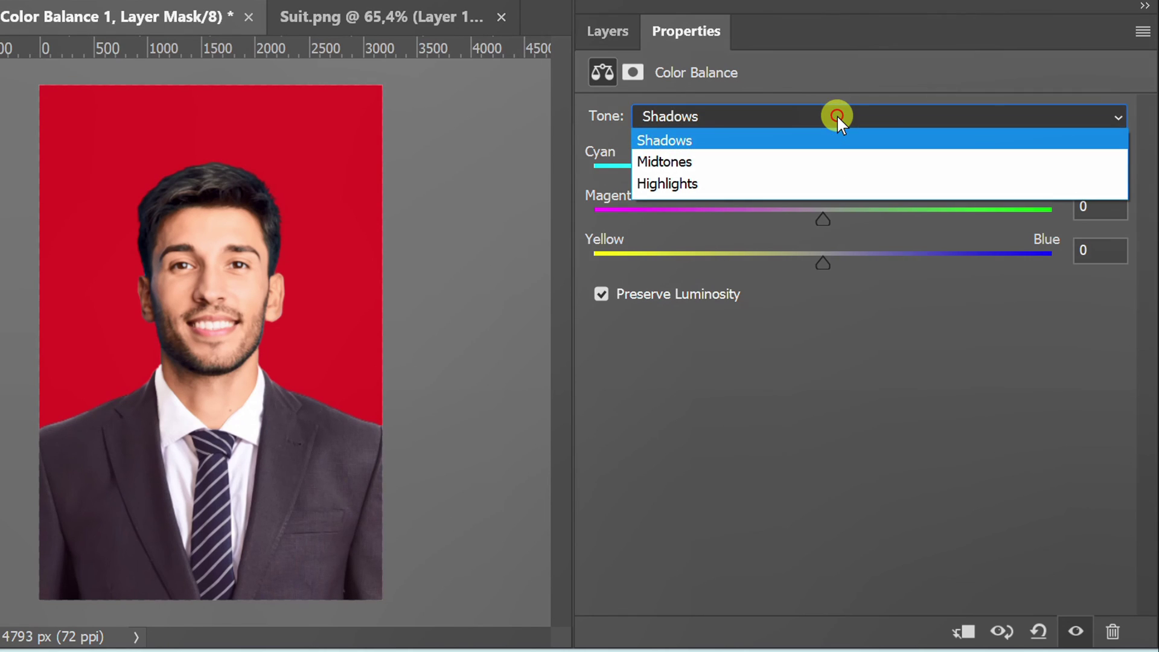
click(831, 159)
click(1079, 163)
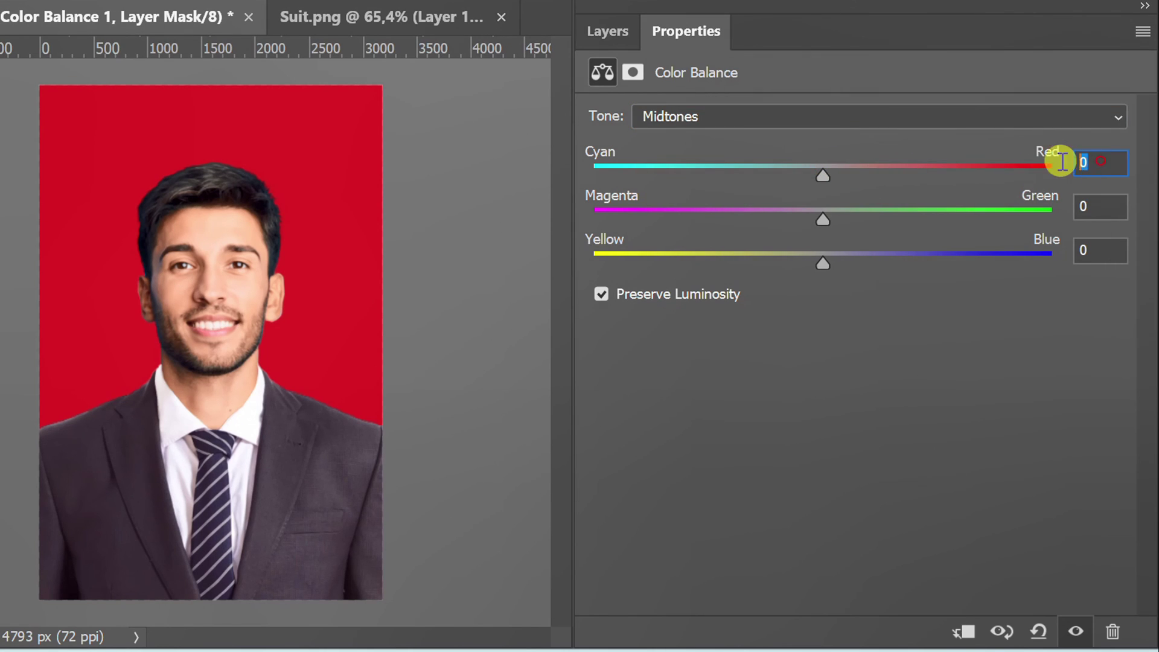
text(10)
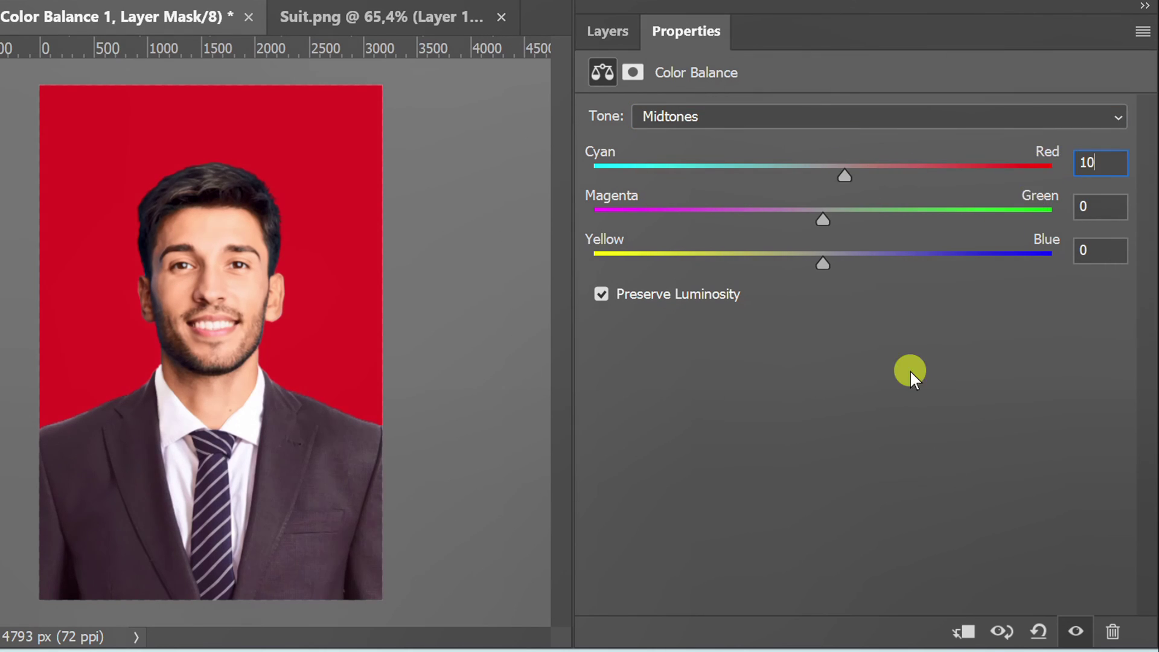
click(604, 34)
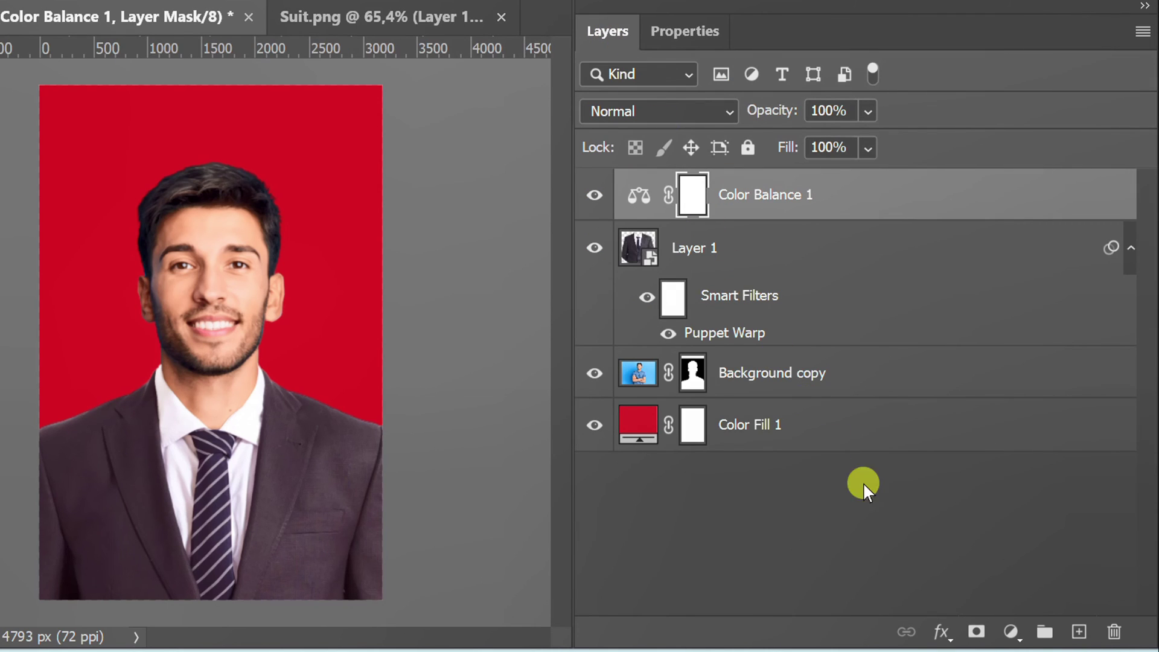
Add a Levels adjustment above Color Balance 1 with the midtone input set to 0,9, then deselect all layers.
click(1011, 632)
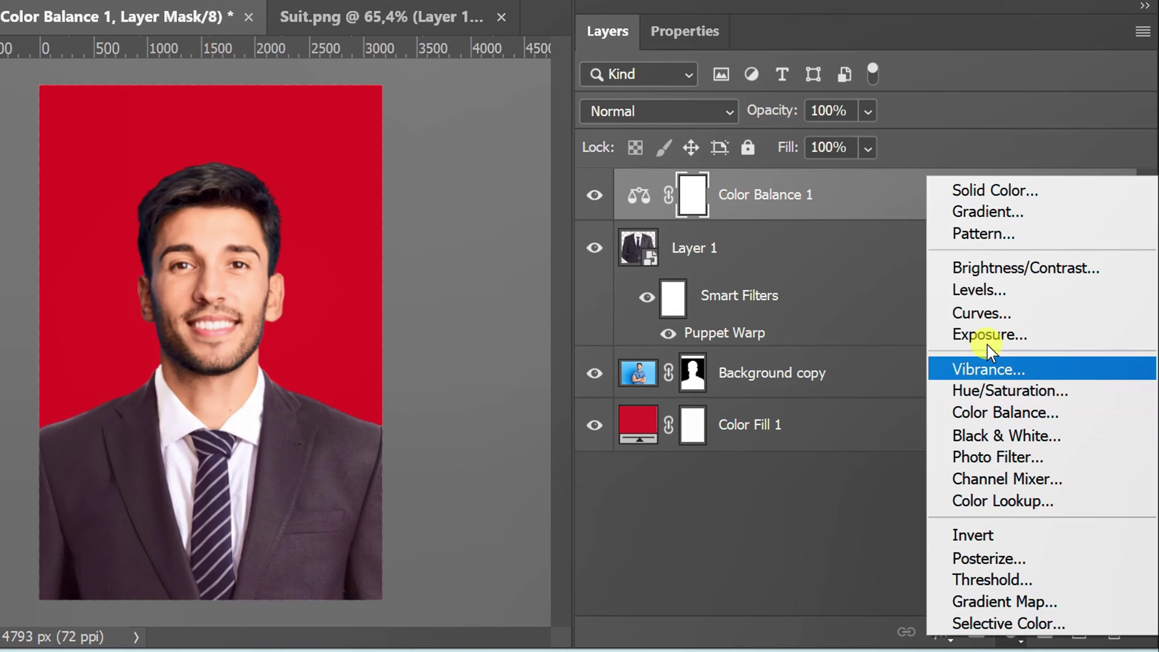
click(1024, 289)
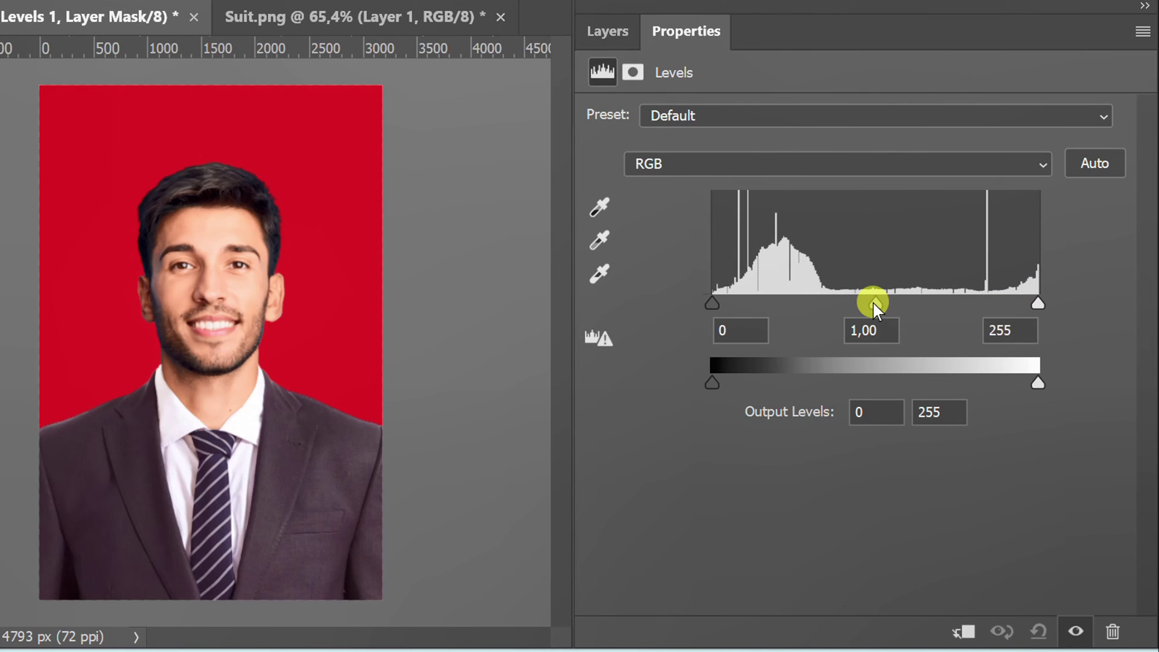
mouse_move(873, 302)
mouse_down()
mouse_move(892, 303)
mouse_move(877, 303)
mouse_up()
click(885, 331)
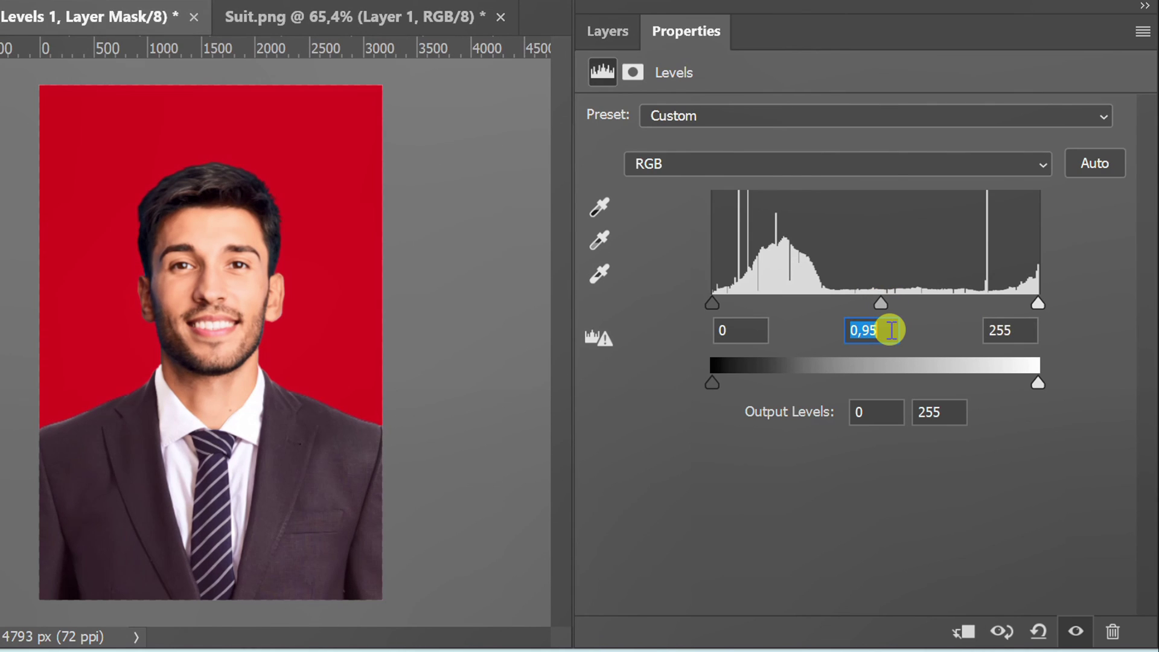
text(0,9)
key(Return)
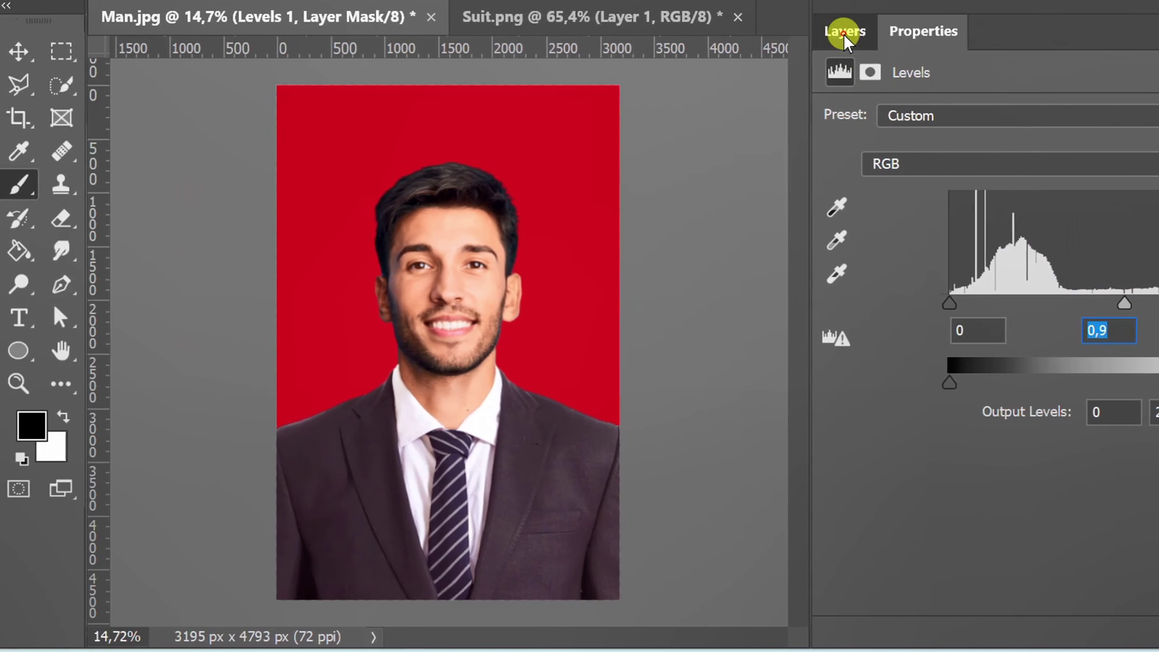
click(608, 32)
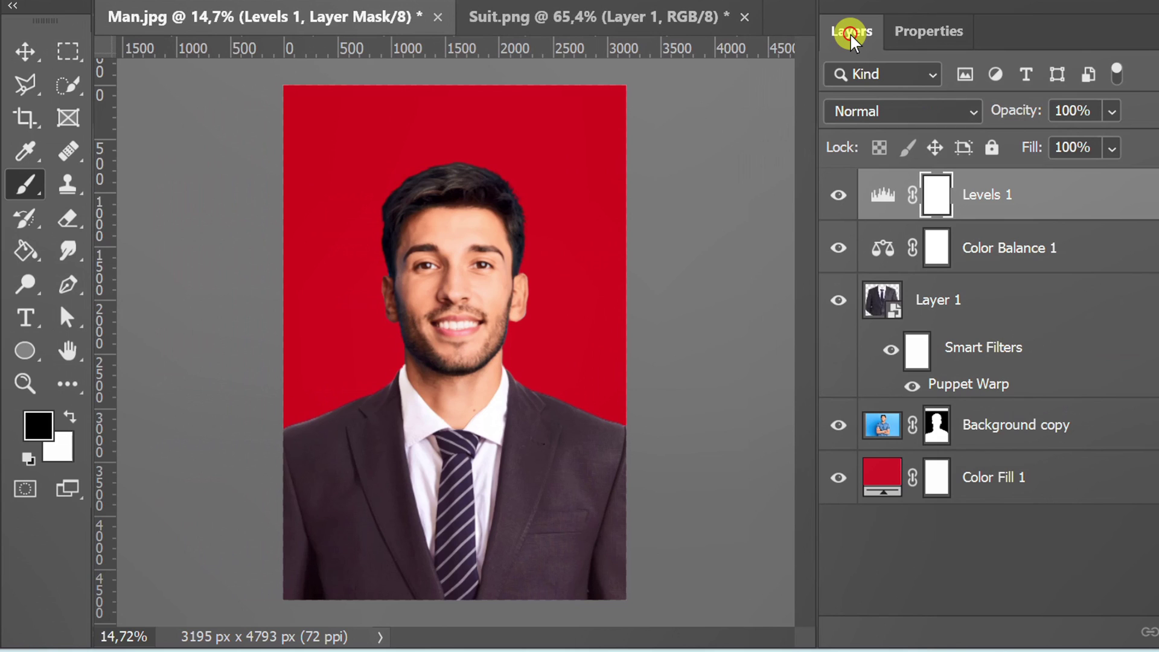
click(947, 529)
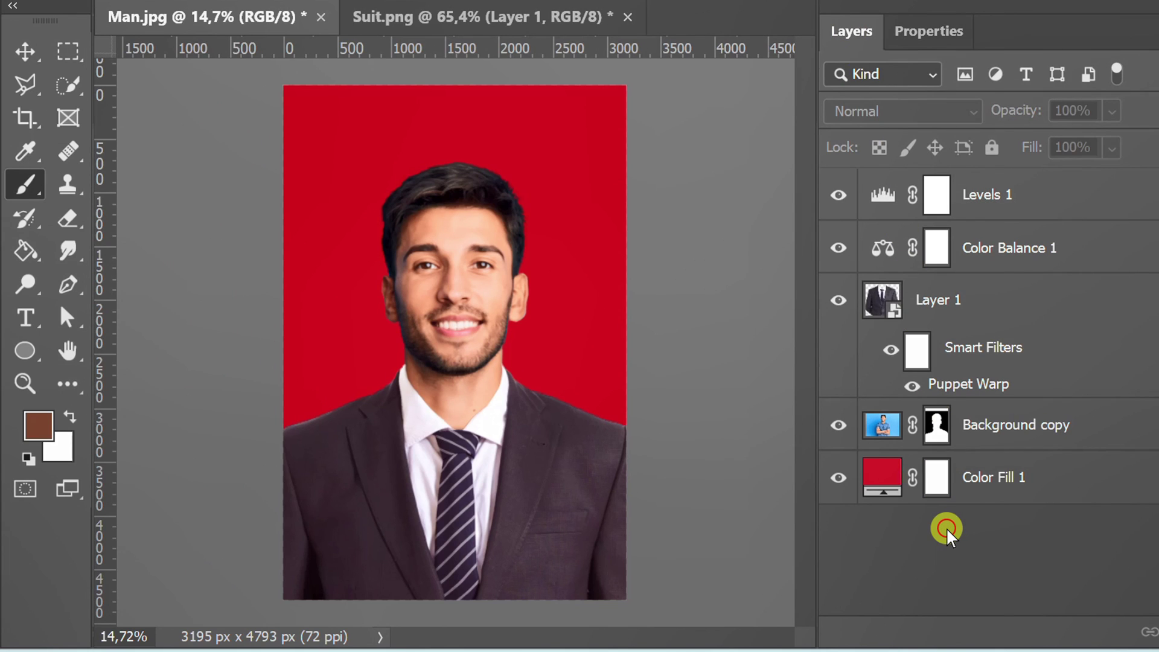